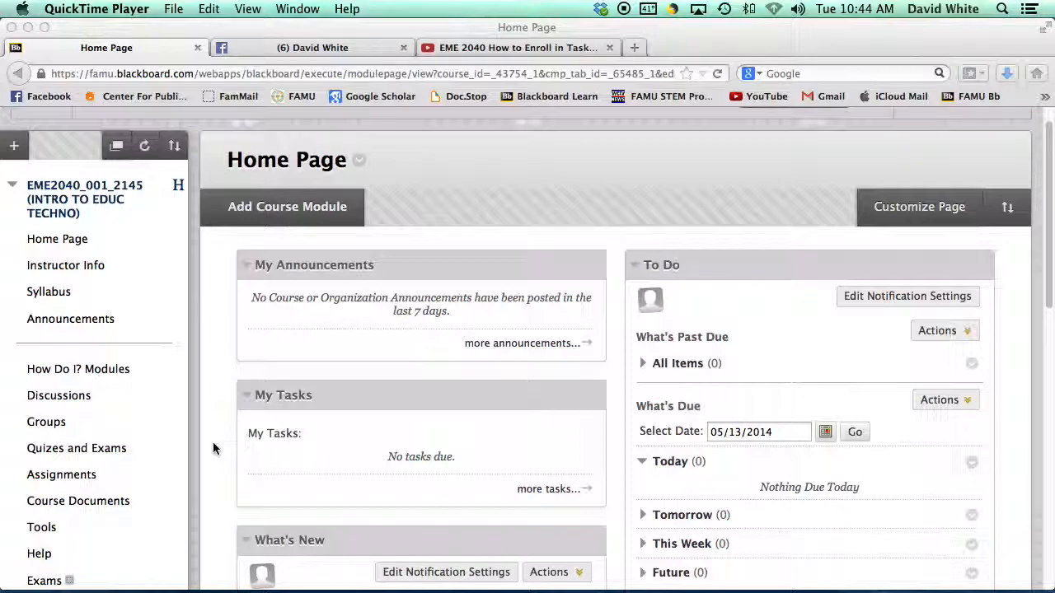
Step: Open the EME 2040 Summer 2014 wiki from the course's Course Wiki area
scroll(212, 447, "down", 1)
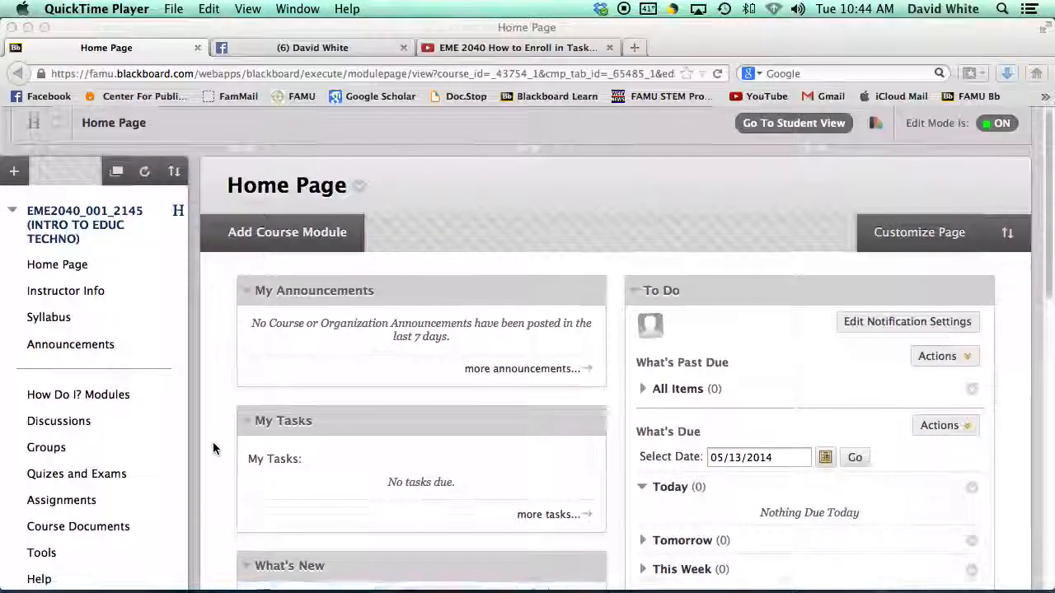
scroll(212, 447, "down", 5)
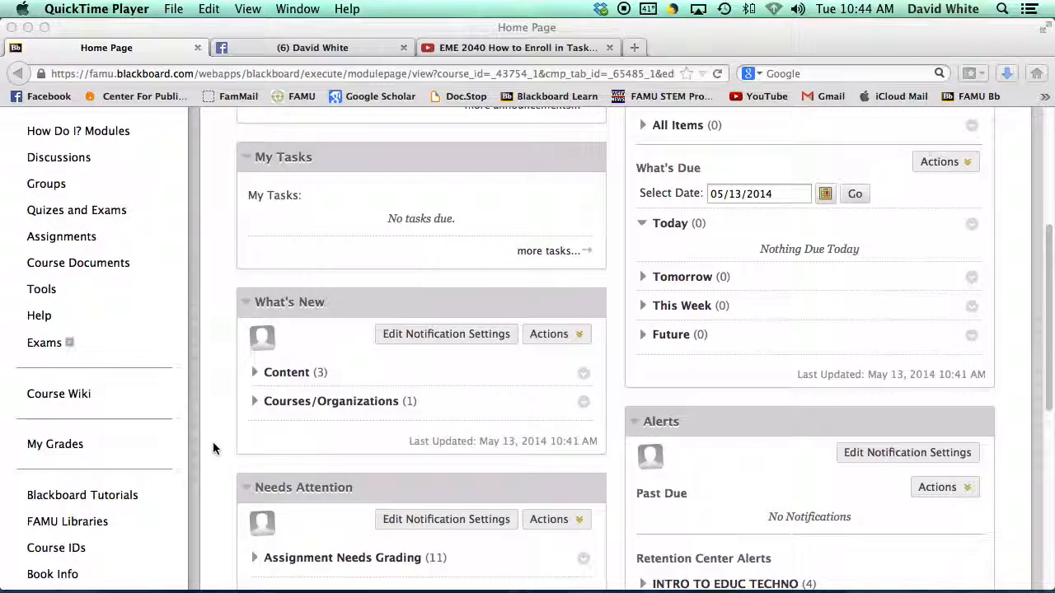
left_click(71, 397)
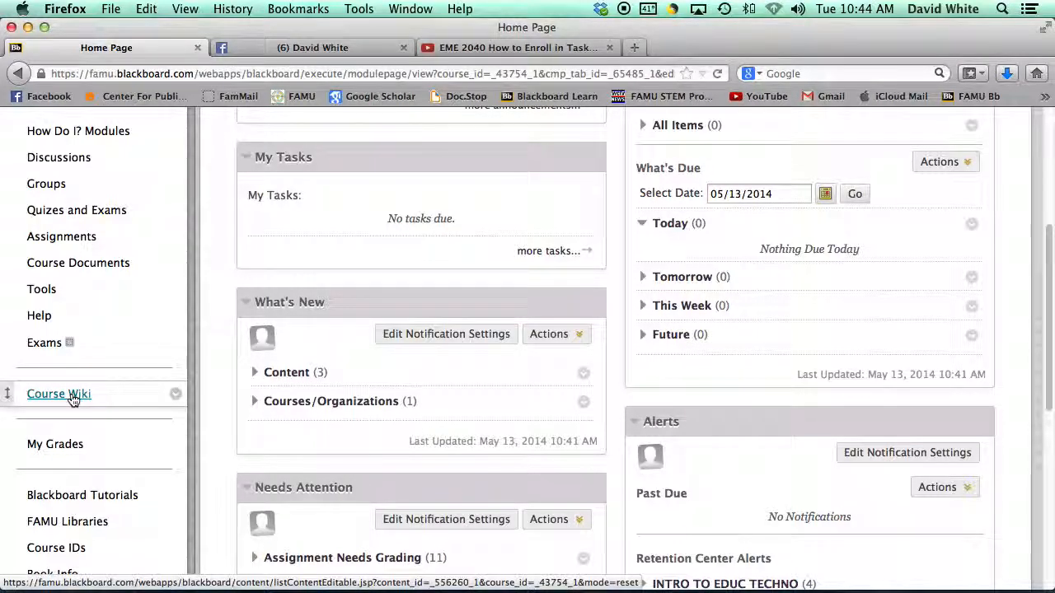
left_click(72, 397)
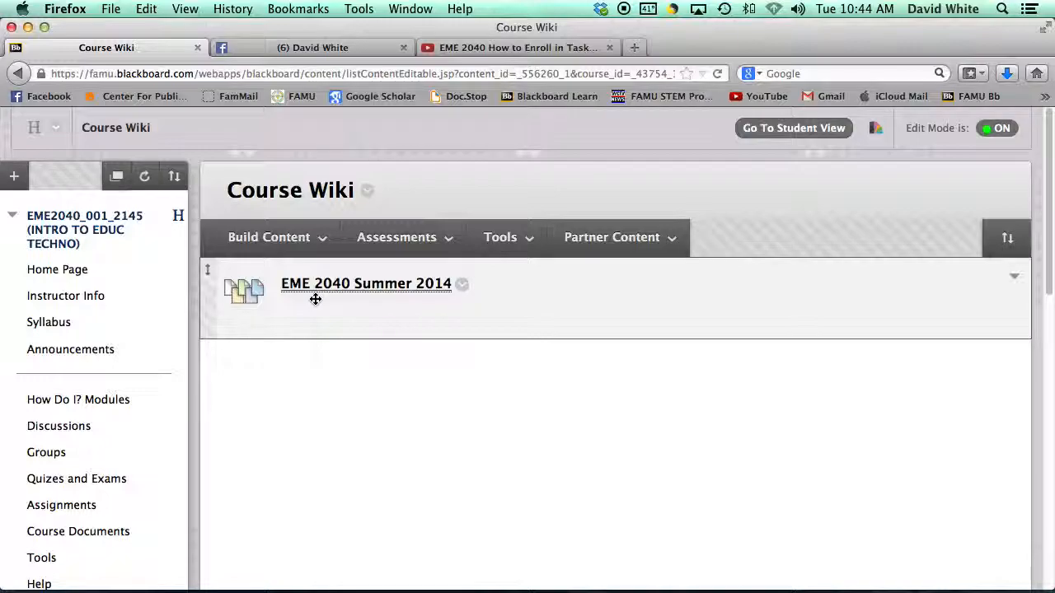
left_click(371, 287)
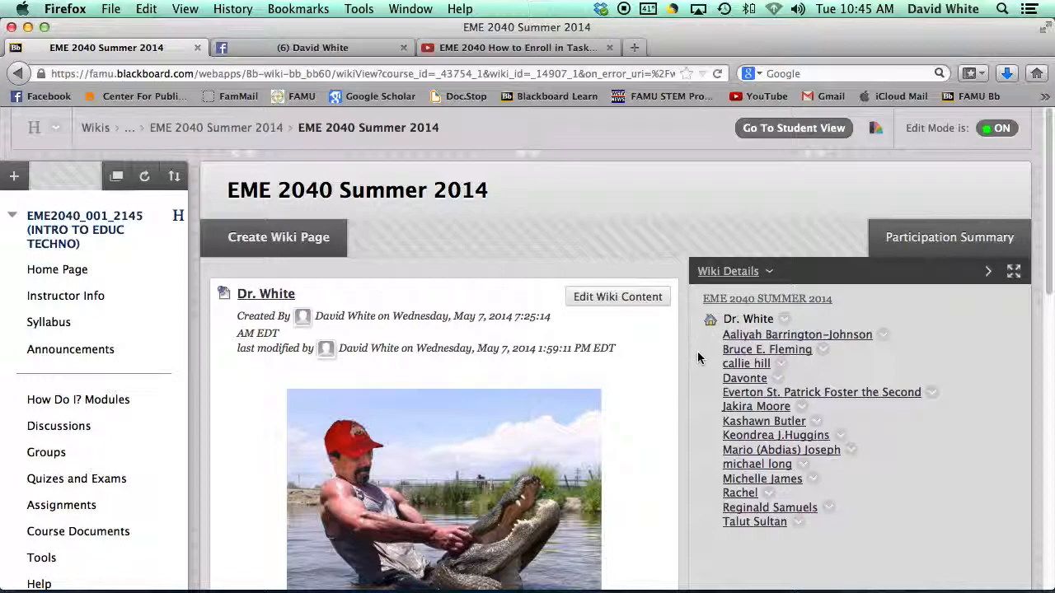
Step: Start a new wiki page and enter the instructor's title and surname as its name
left_click(261, 241)
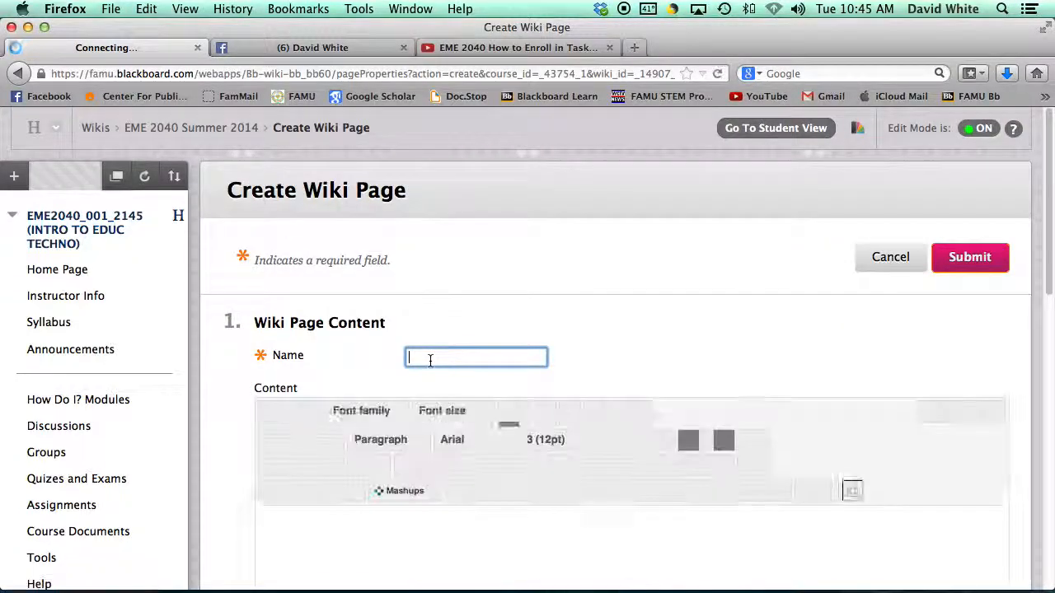
type("Dr")
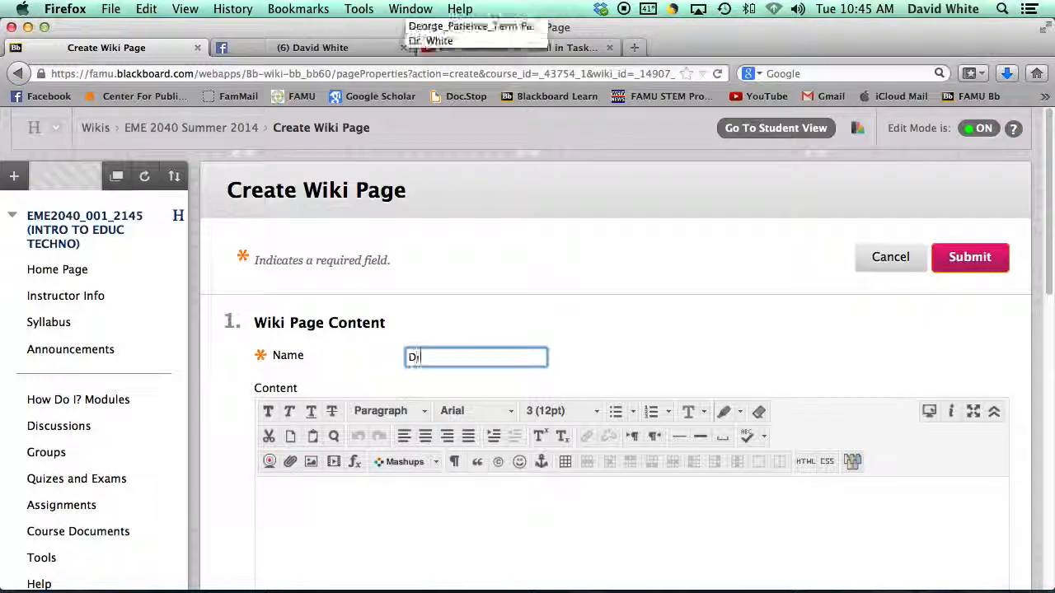
type(". White")
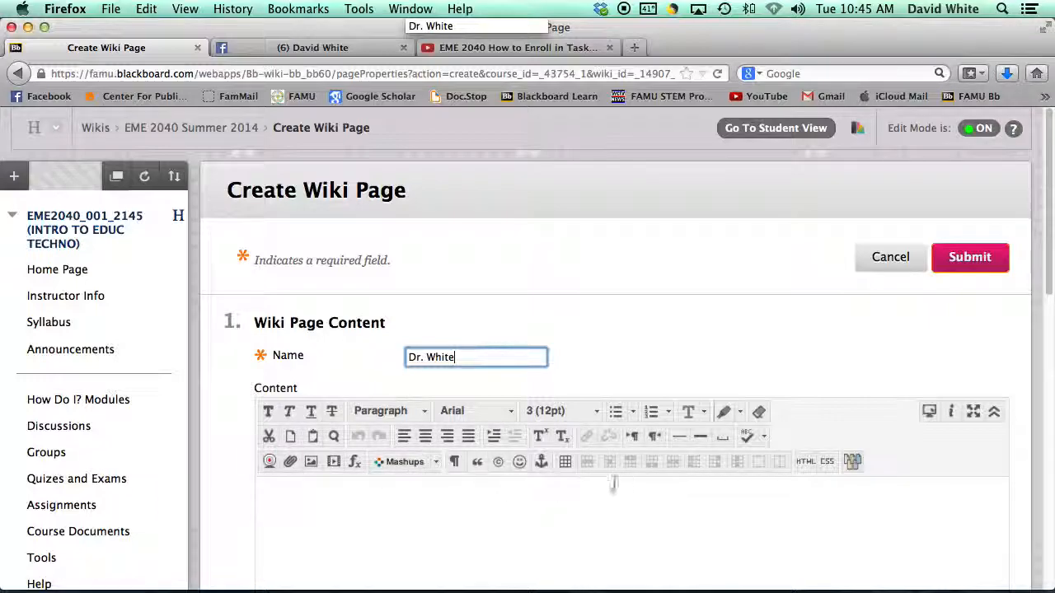
Step: Collapse and re-expand the content editor's tools, and examine its formatting and Mashups options
left_click(994, 412)
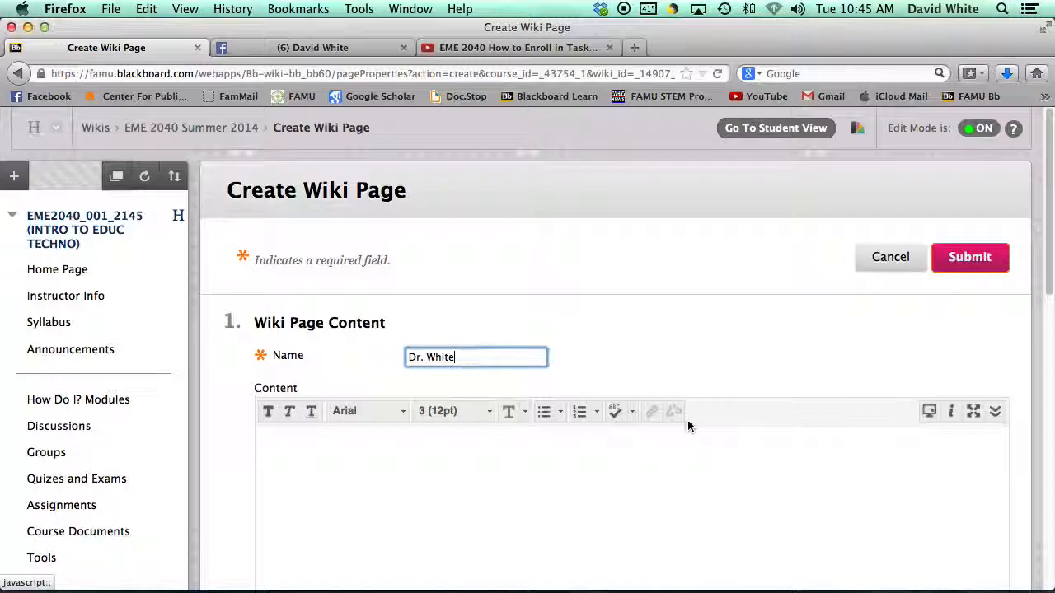
left_click(995, 413)
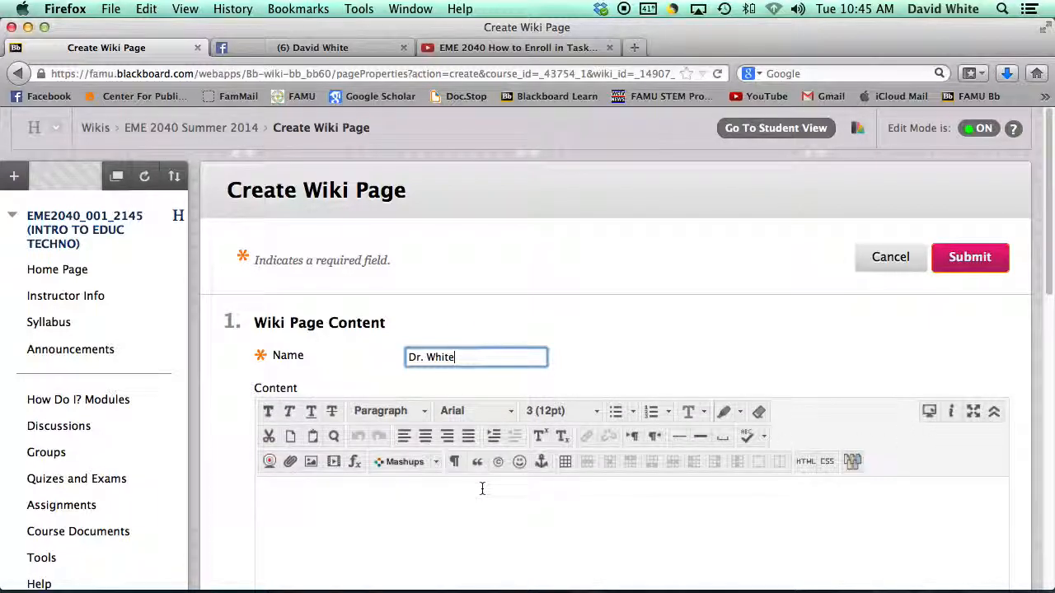
scroll(482, 488, "down", 5)
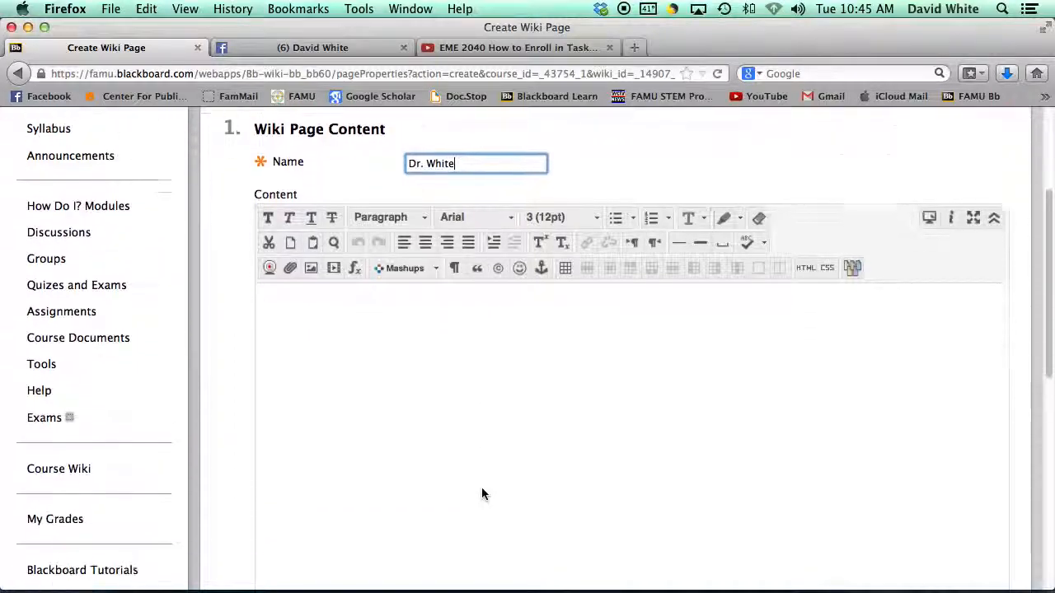
scroll(482, 493, "down", 1)
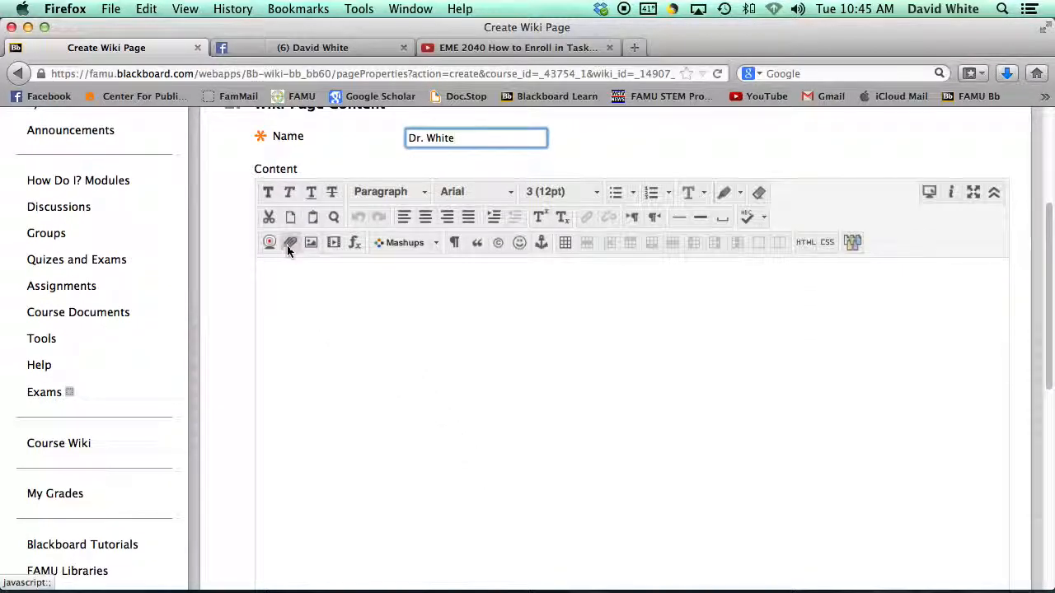
left_click(434, 243)
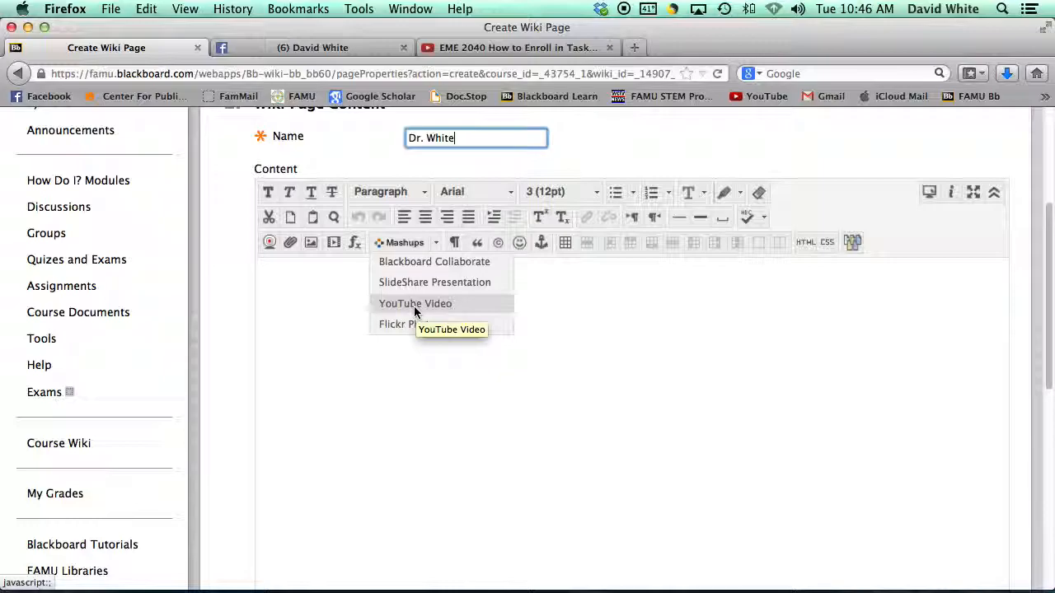
left_click(334, 299)
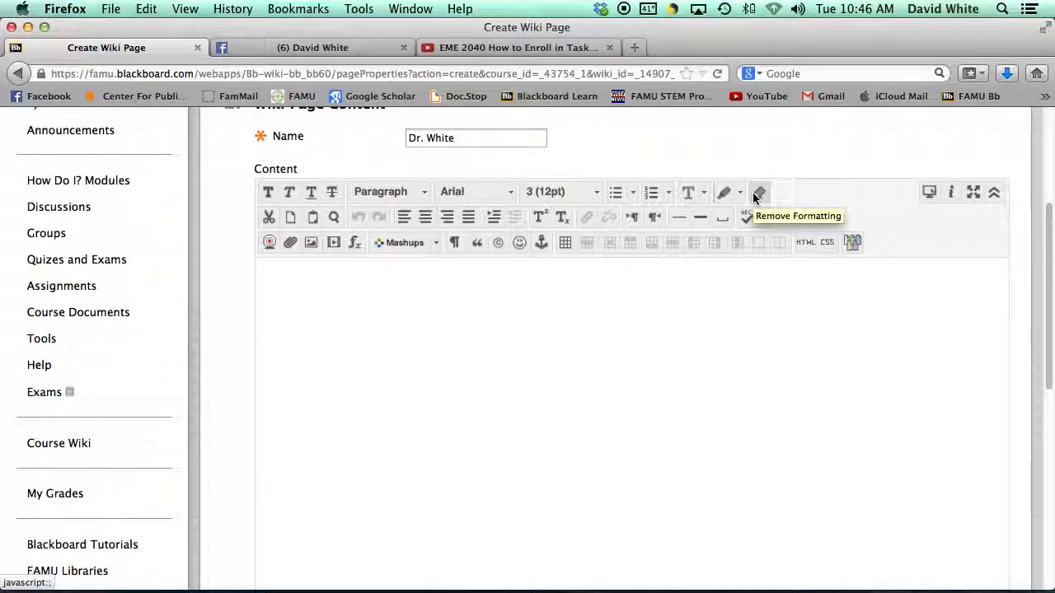
left_click(262, 277)
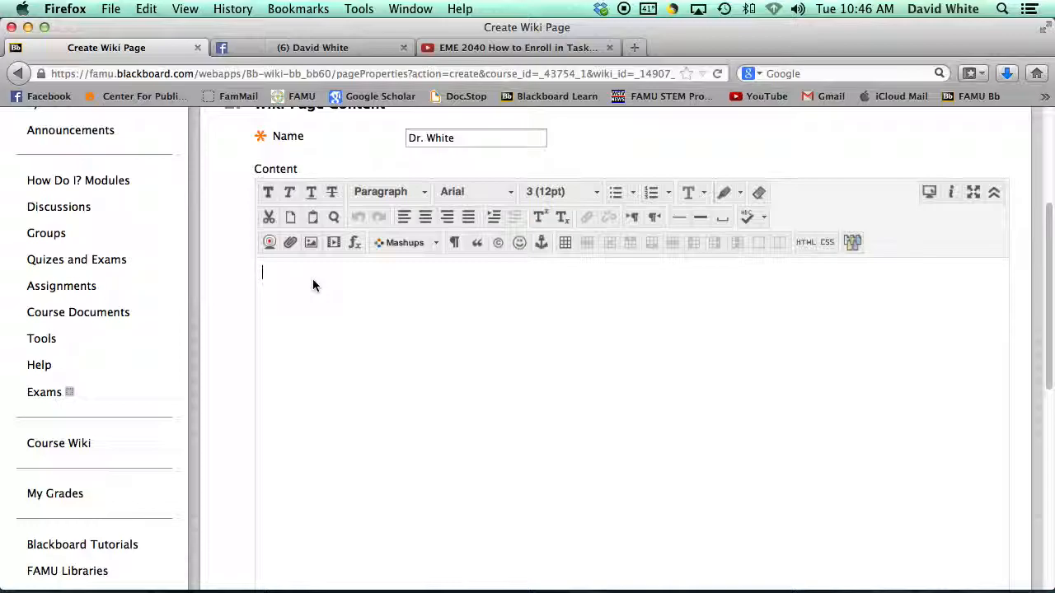
Step: Switch to the Facebook profile photos and open the picture of the man in a red cap wrestling an alligator
left_click(348, 51)
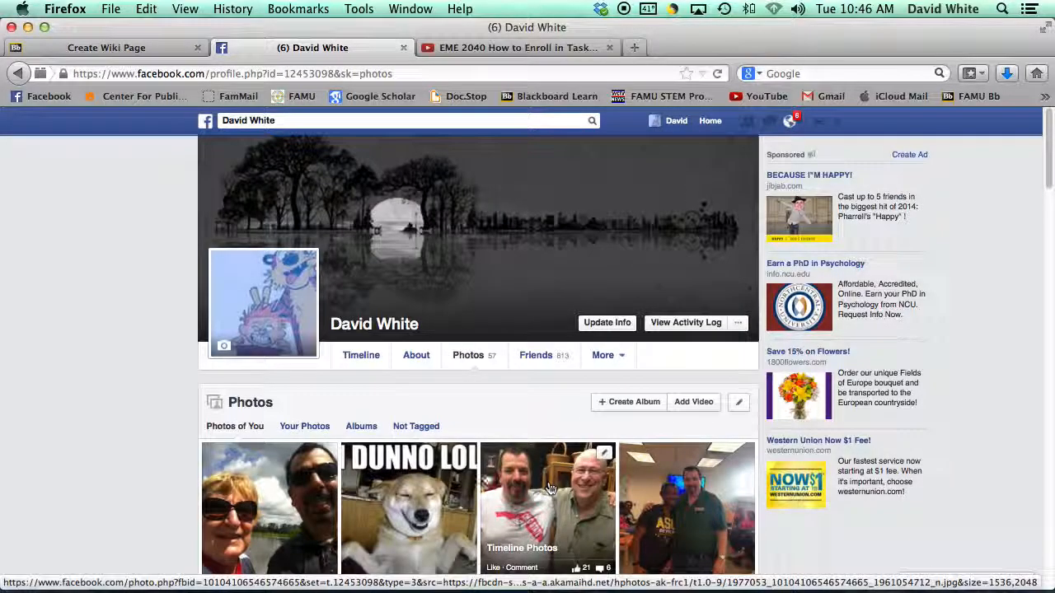
scroll(565, 414, "down", 3)
scroll(567, 414, "down", 8)
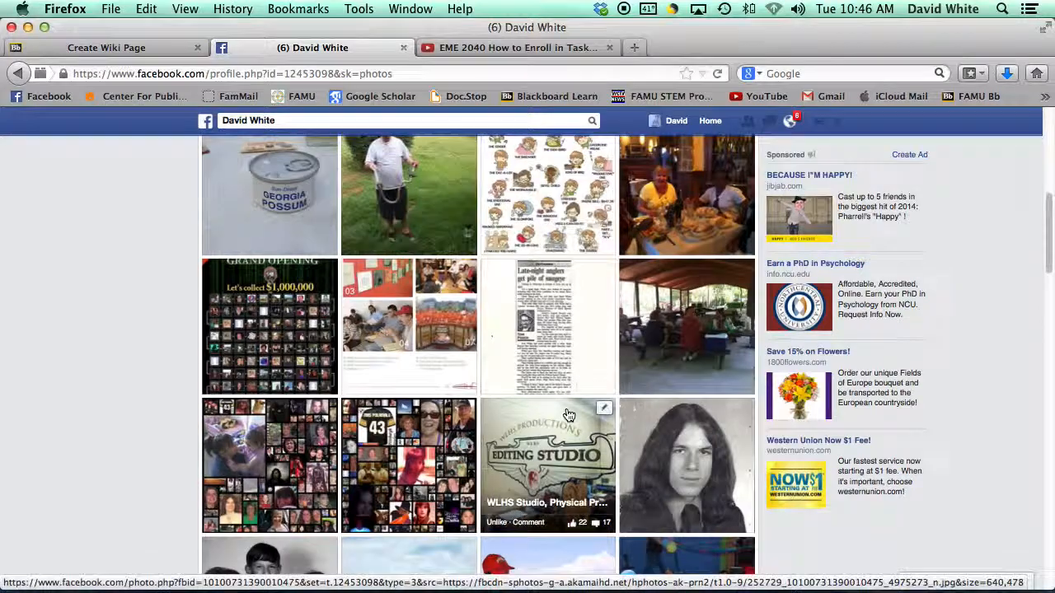
scroll(568, 414, "down", 6)
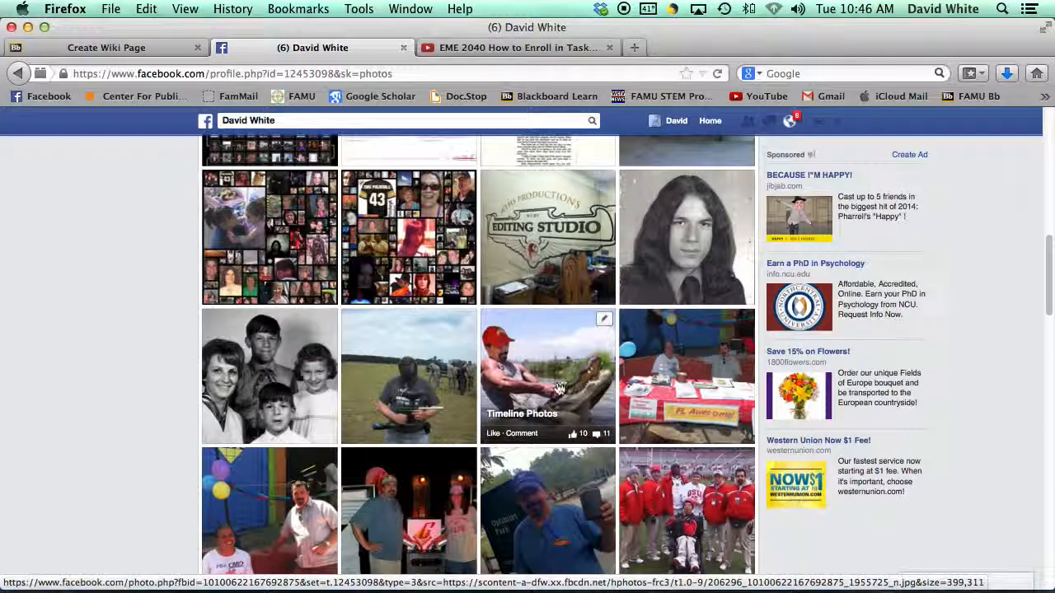
left_click(559, 388)
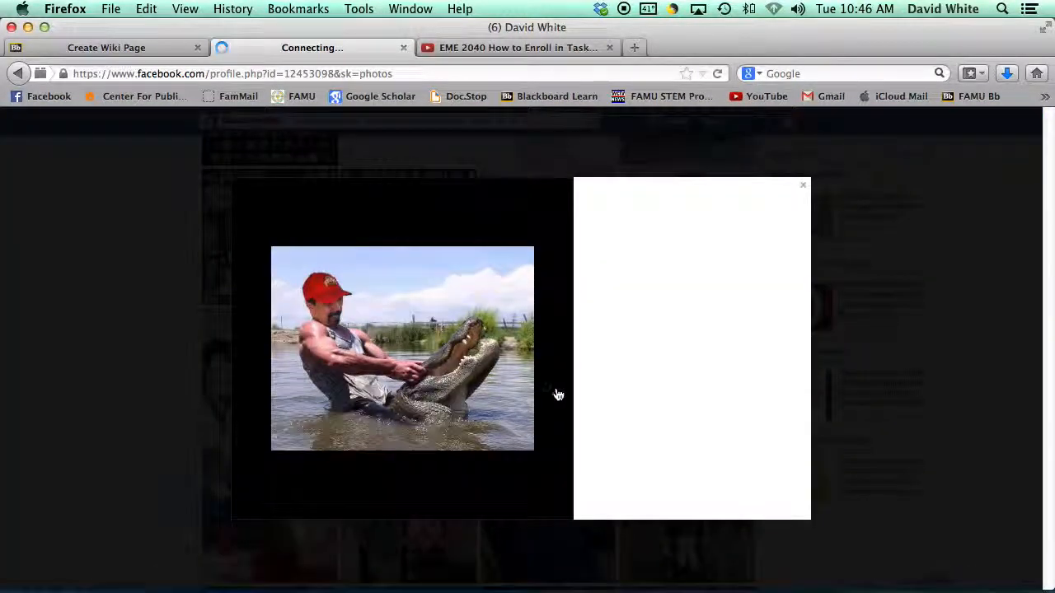
Step: Save the opened alligator photo to the Desktop under its default file name
right_click(398, 347)
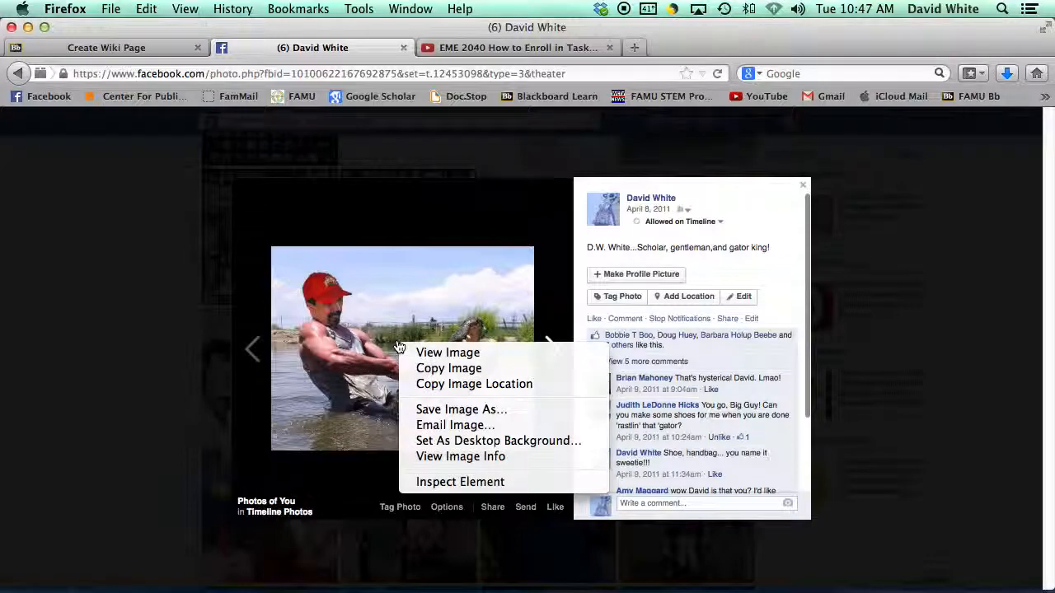
left_click(419, 412)
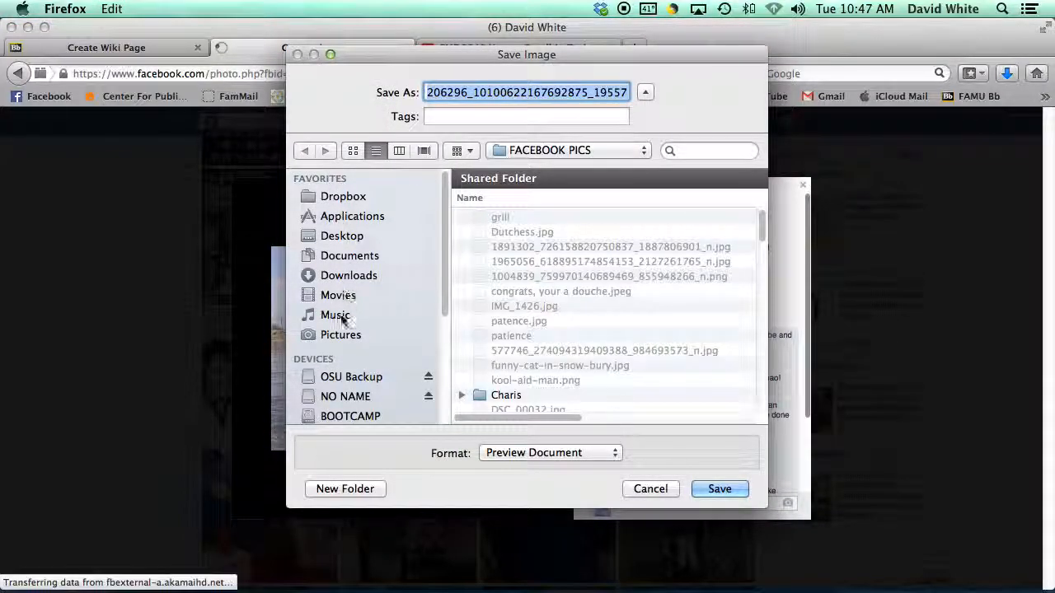
left_click(338, 238)
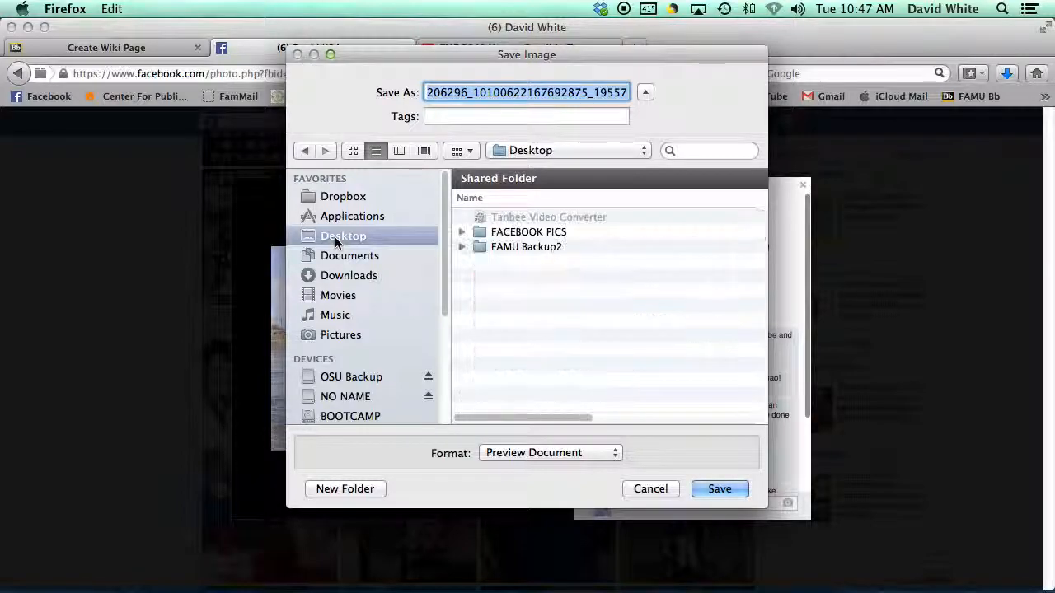
left_click(719, 490)
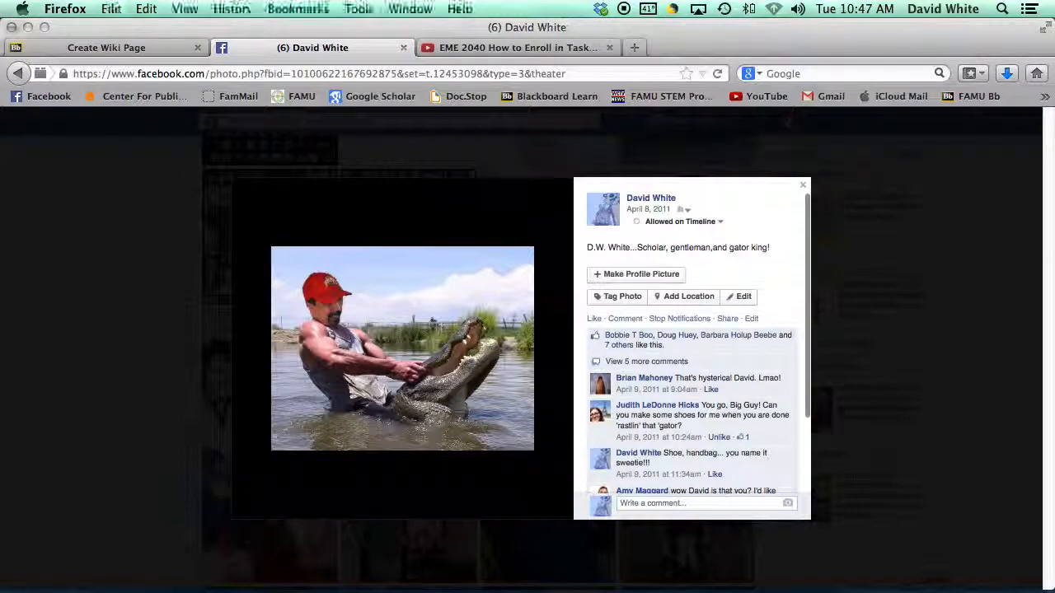
Step: Return to the new Blackboard wiki page, add blank lines to its content and place the cursor on the first line
left_click(132, 47)
left_click(266, 279)
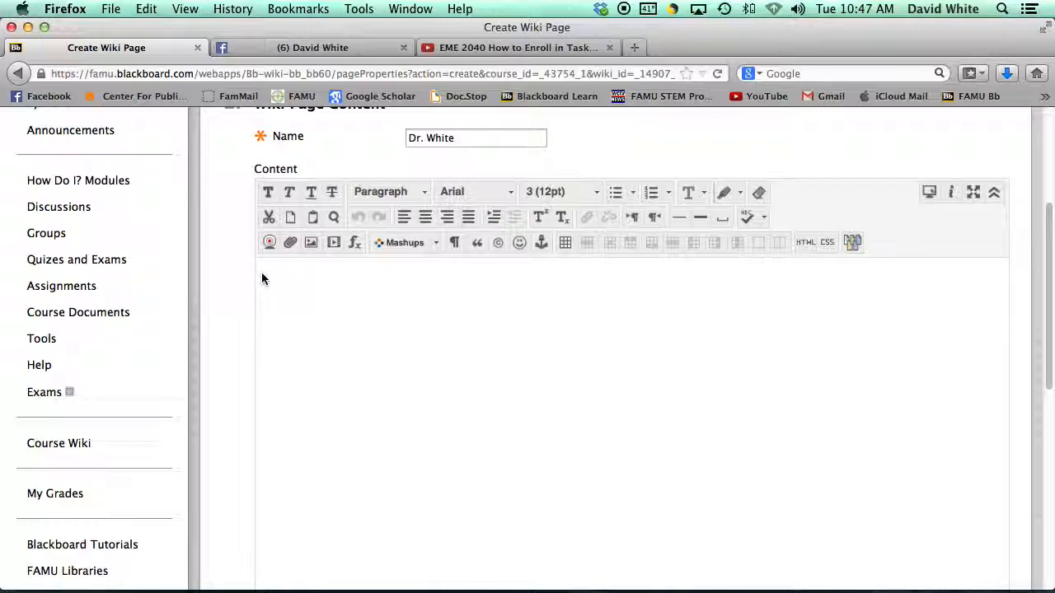
key("Return")
left_click(264, 322)
left_click(264, 298)
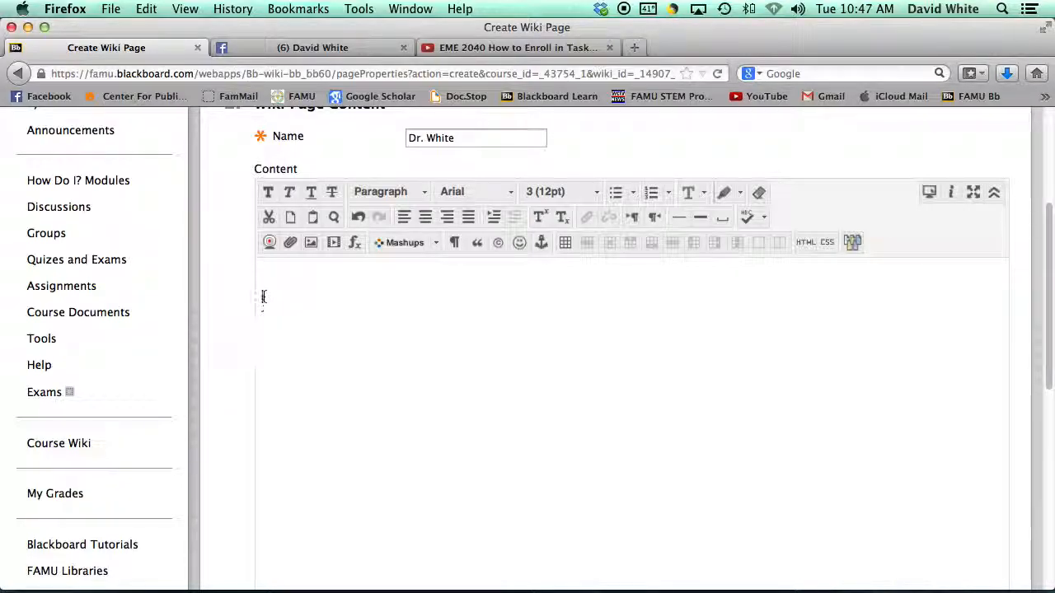
left_click(264, 277)
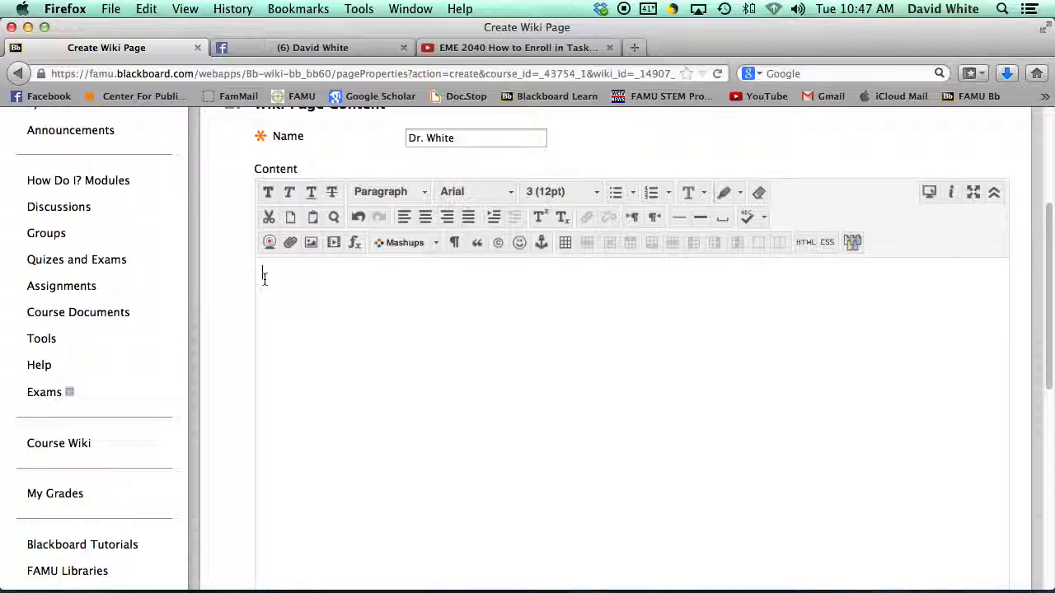
left_click(265, 330)
left_click(264, 269)
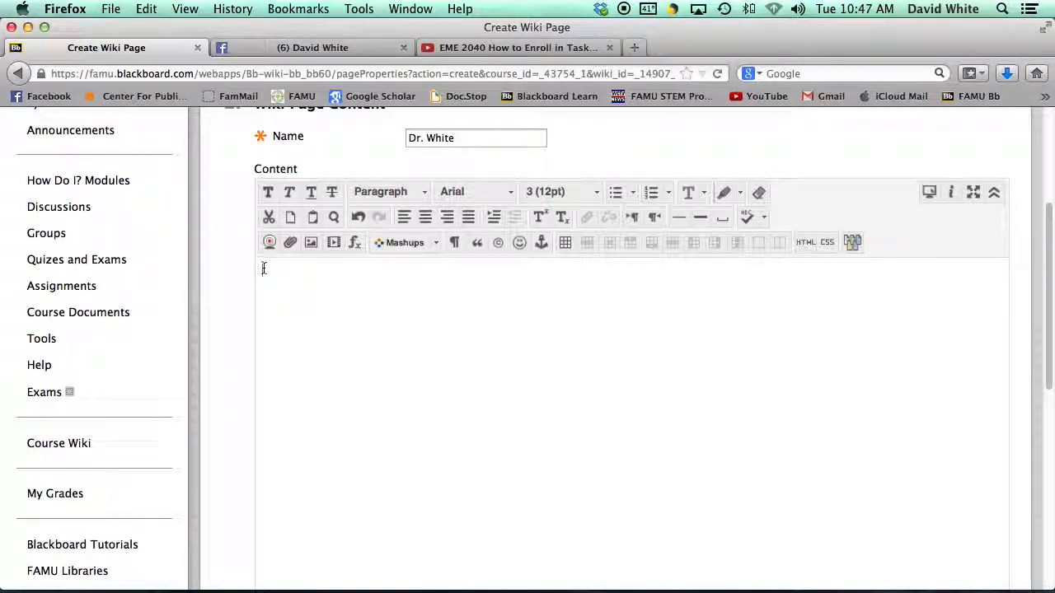
left_click(313, 244)
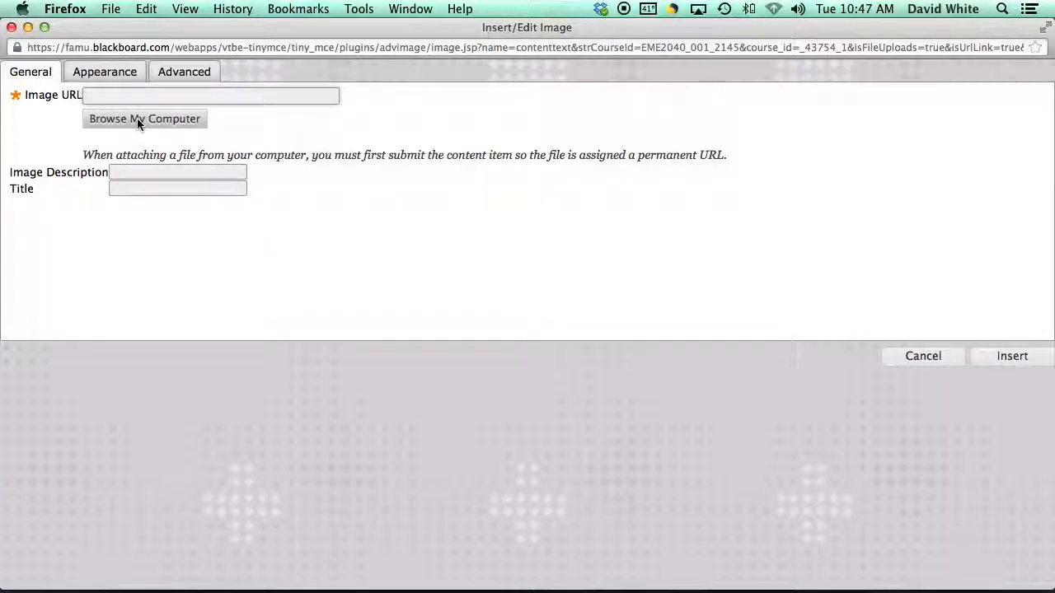
left_click(137, 118)
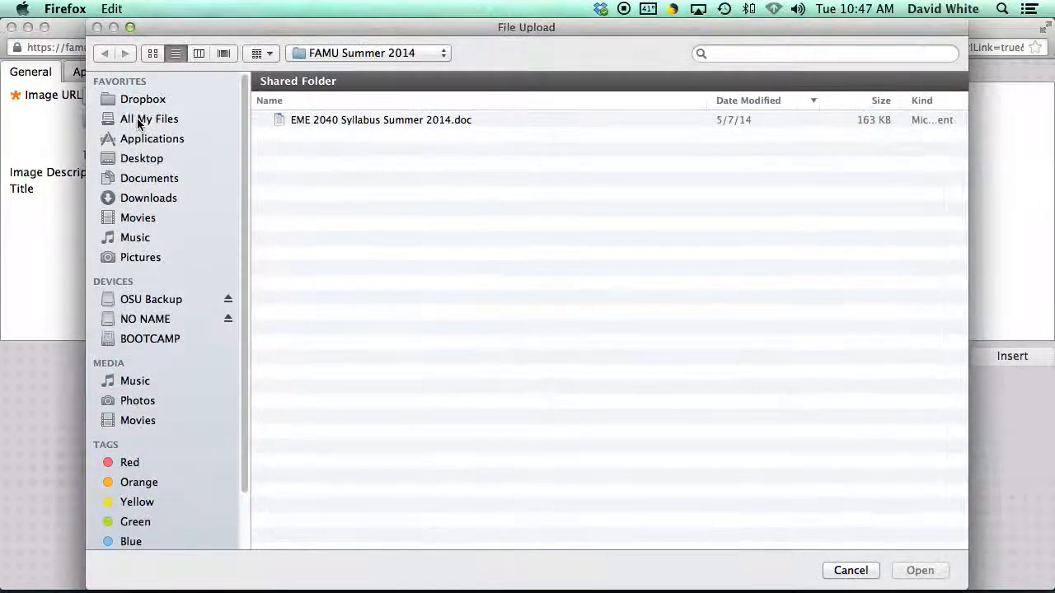
left_click(143, 160)
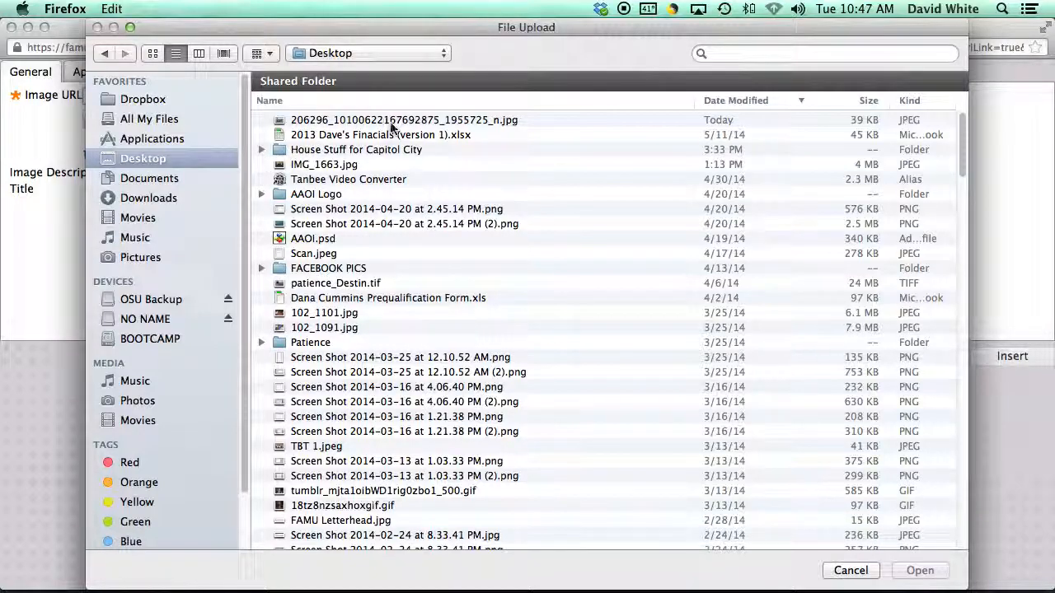
left_click(333, 124)
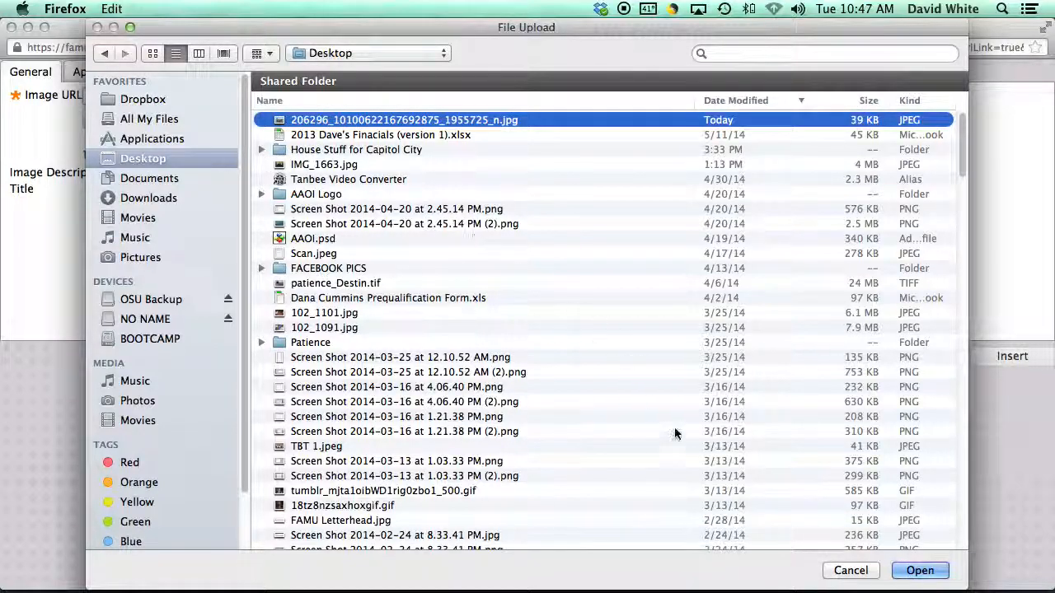
left_click(911, 571)
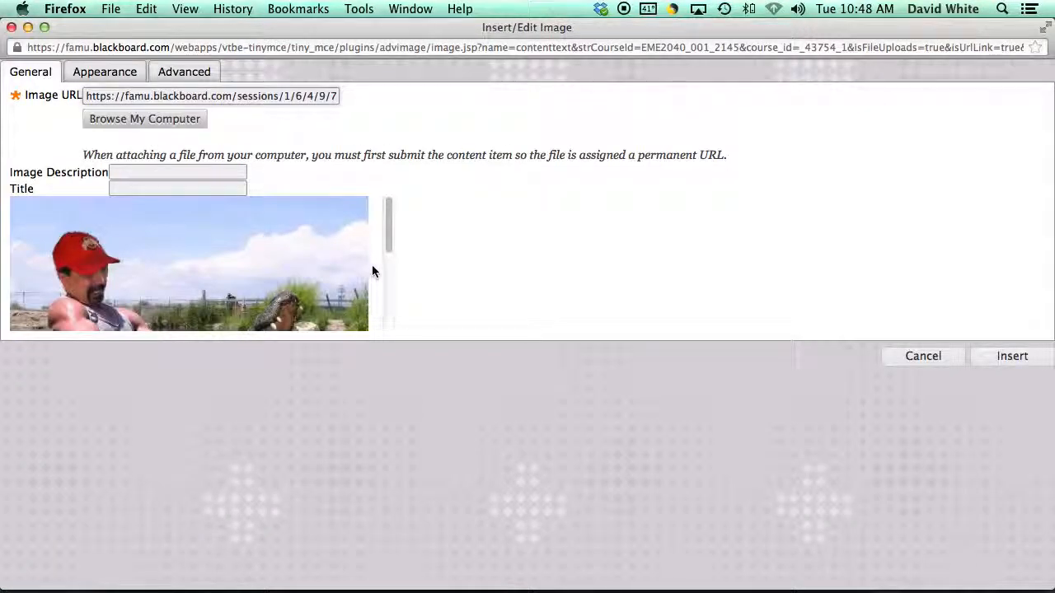
mouse_move(388, 243)
left_mouse_down()
mouse_move(389, 322)
mouse_move(385, 223)
left_mouse_up()
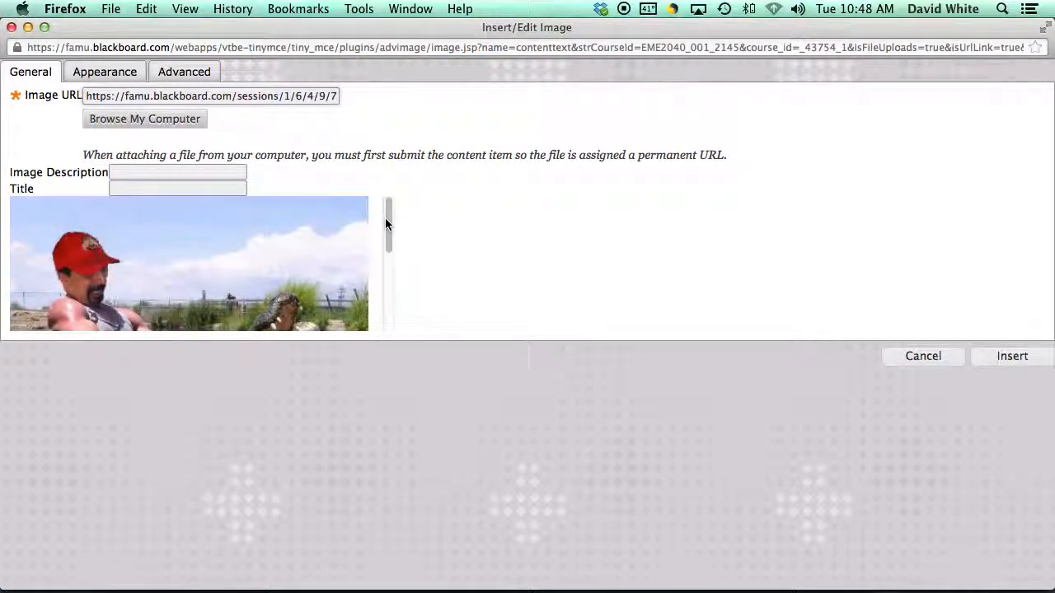
left_click(1011, 356)
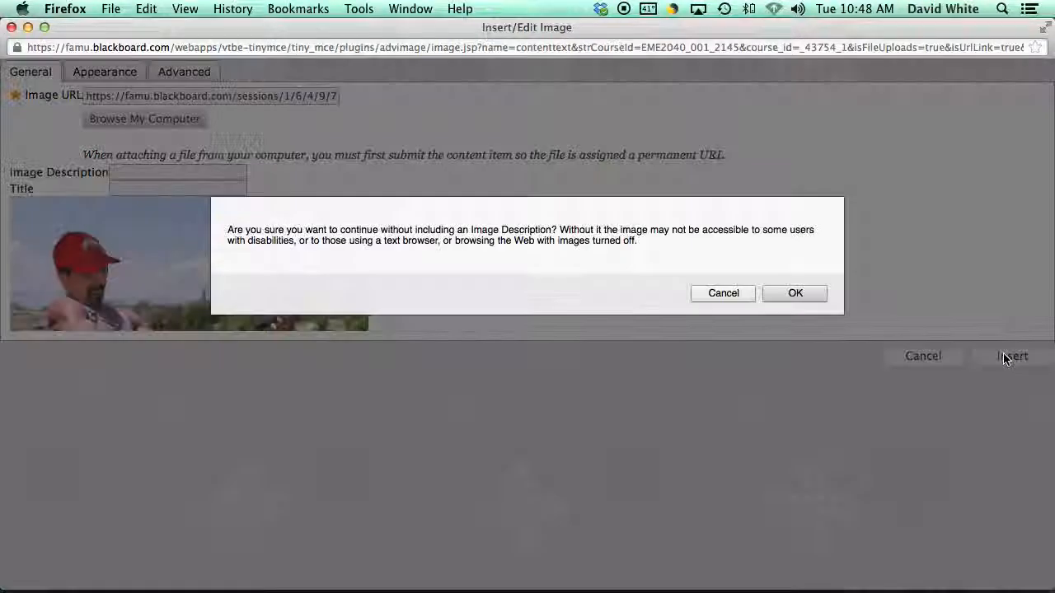
left_click(781, 294)
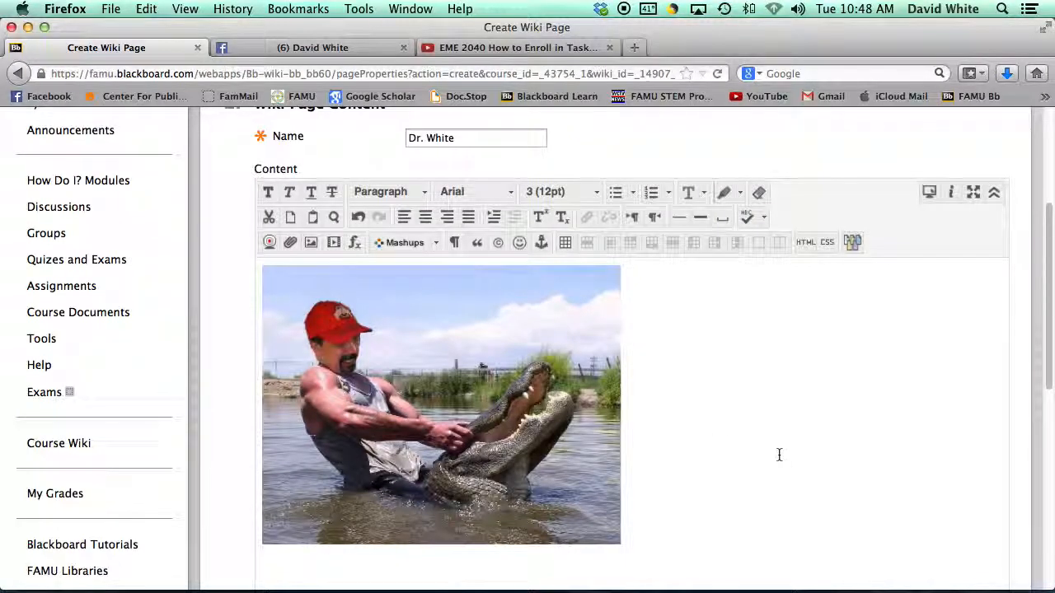
Step: Resize the inserted alligator photo proportionally to a little over half of its inserted width
left_click(431, 428)
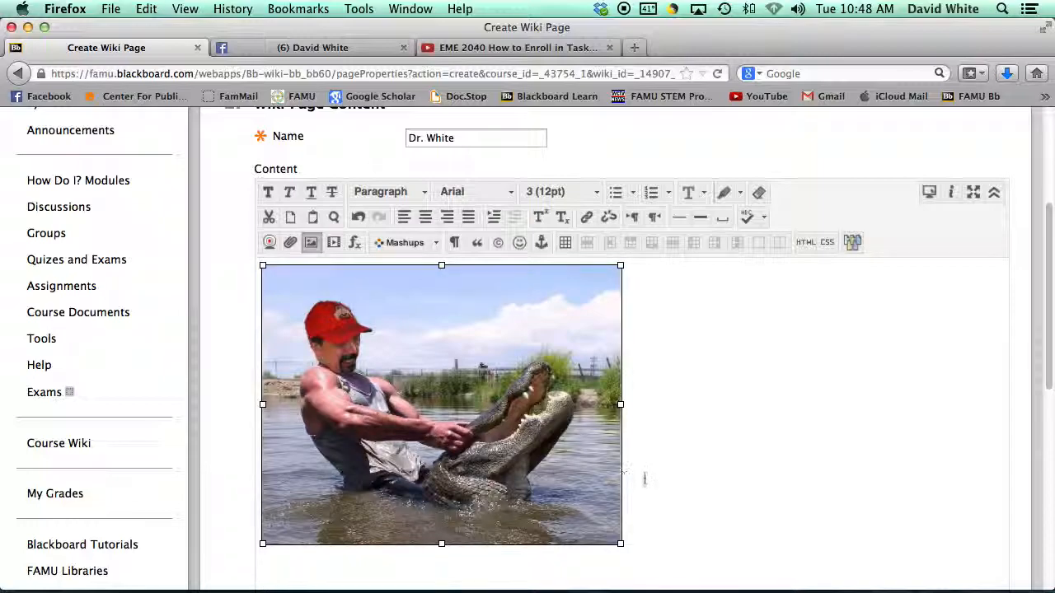
scroll(647, 476, "down", 1)
left_click_drag(621, 509, 839, 590)
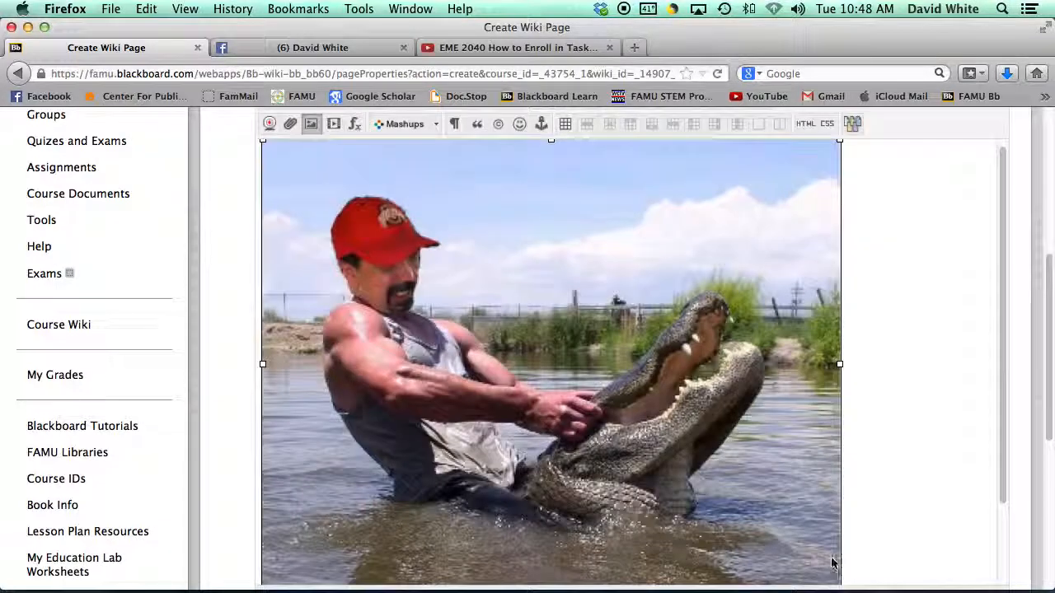
scroll(815, 527, "down", 2)
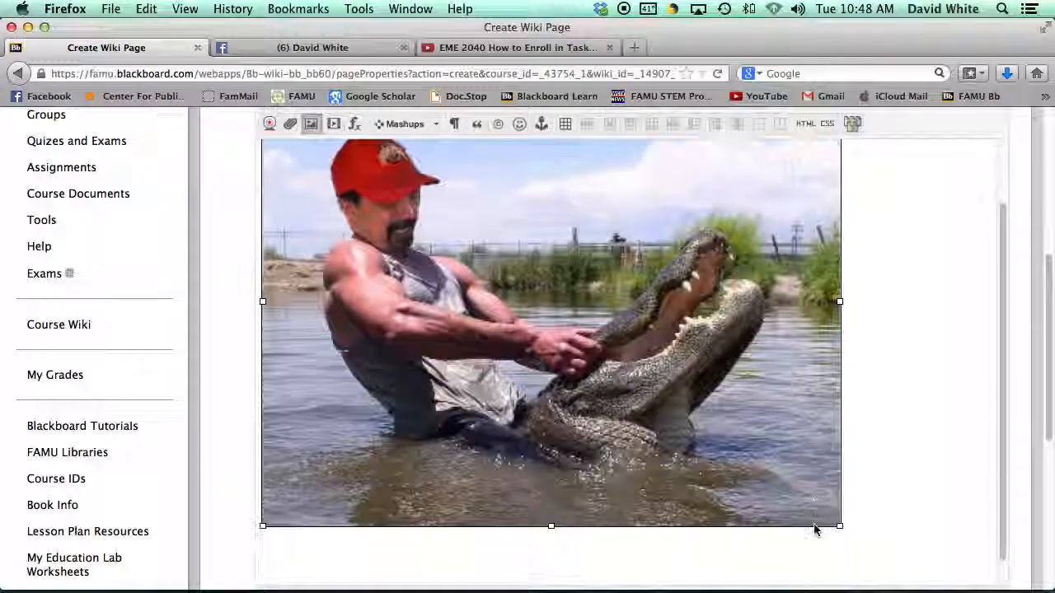
left_click_drag(841, 526, 455, 277)
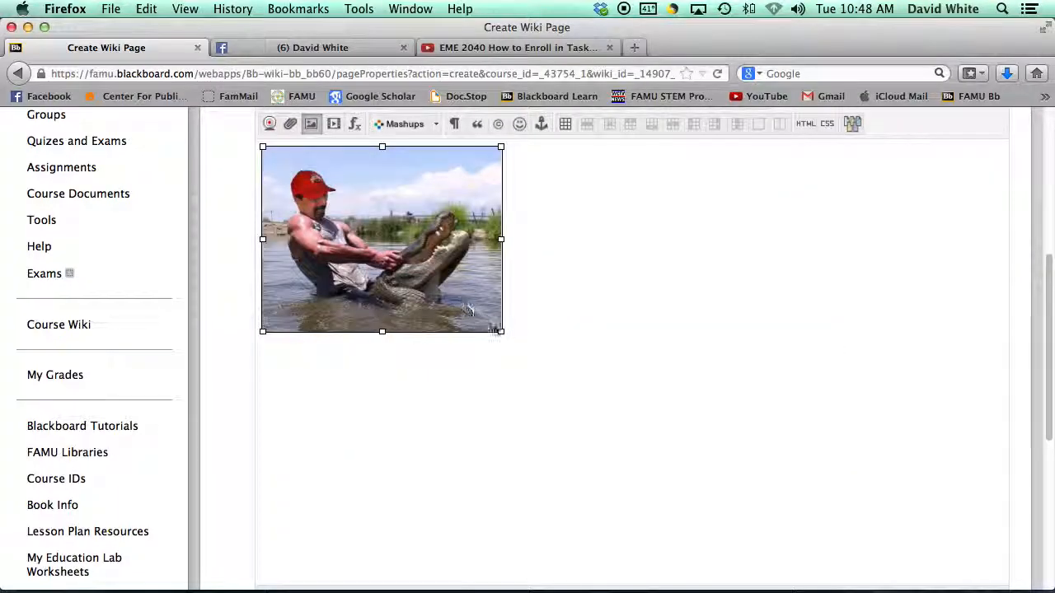
left_click_drag(499, 331, 463, 301)
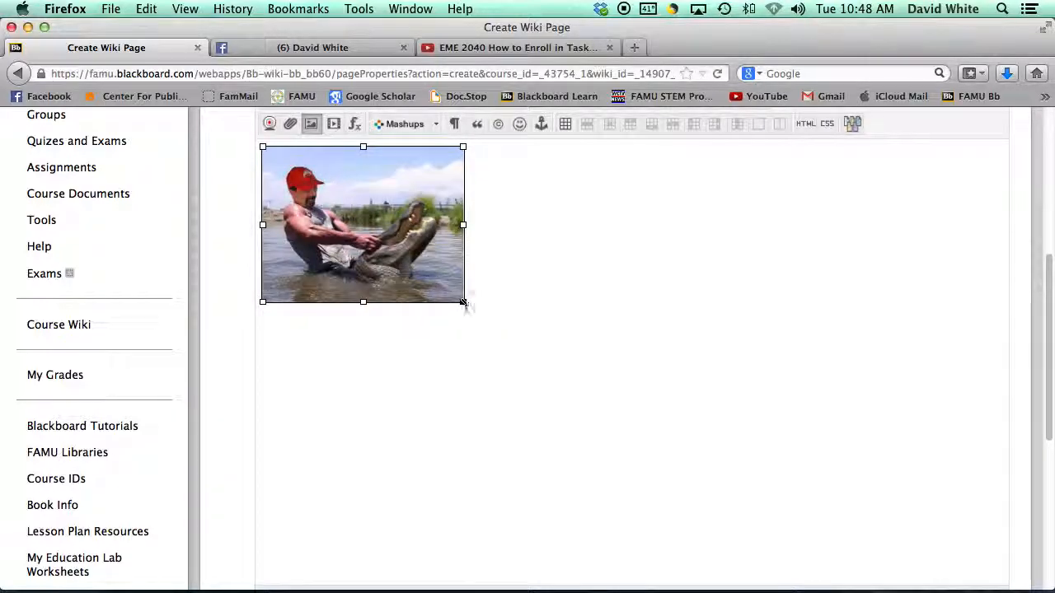
Step: Centre the resized alligator photo horizontally in the wiki page content
left_click(384, 376)
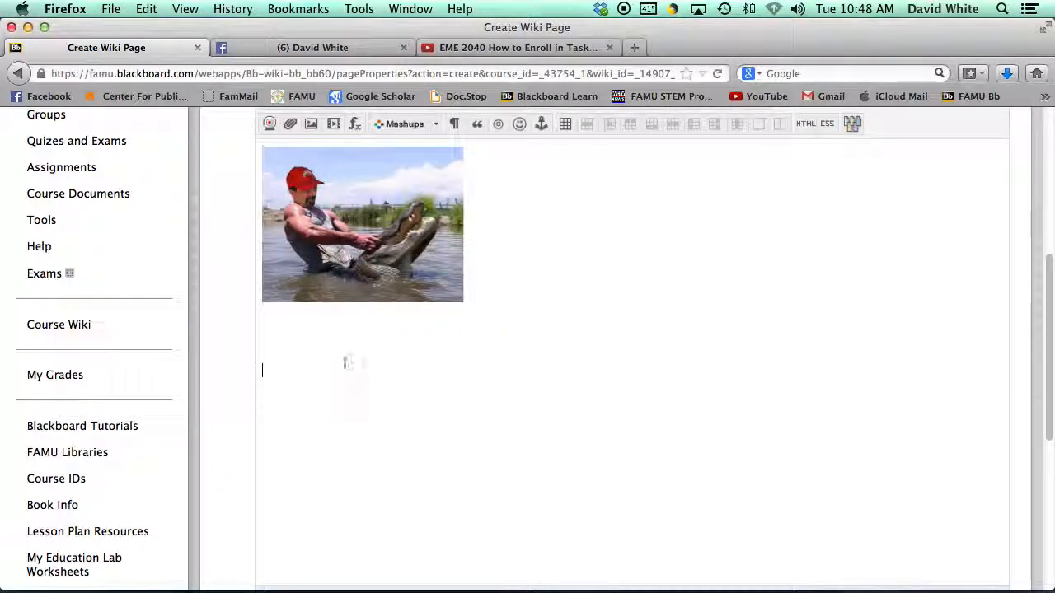
left_click(262, 325)
left_click(361, 248)
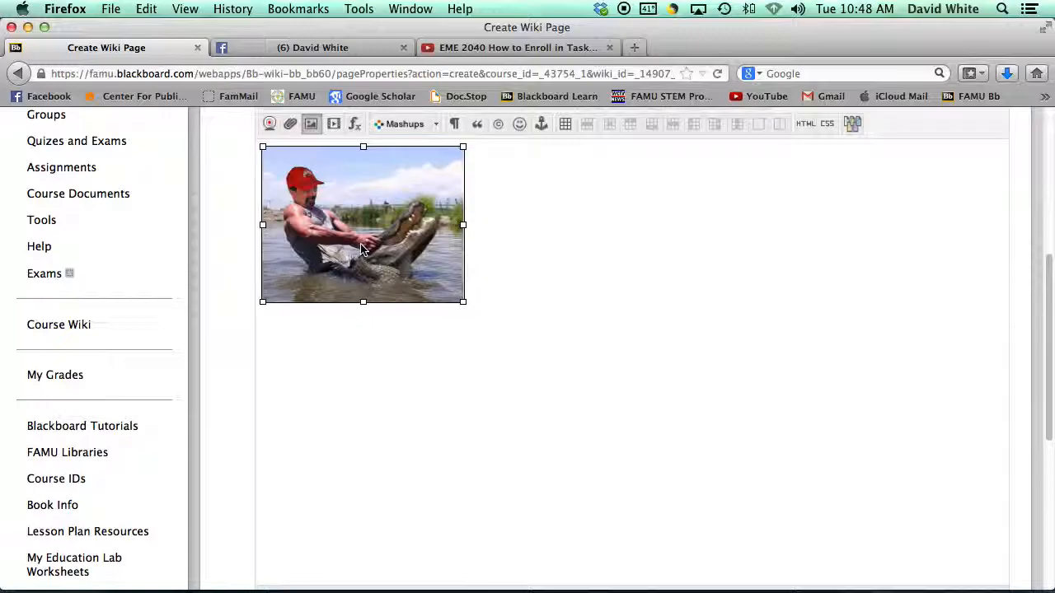
scroll(582, 193, "down", 1)
scroll(582, 193, "up", 5)
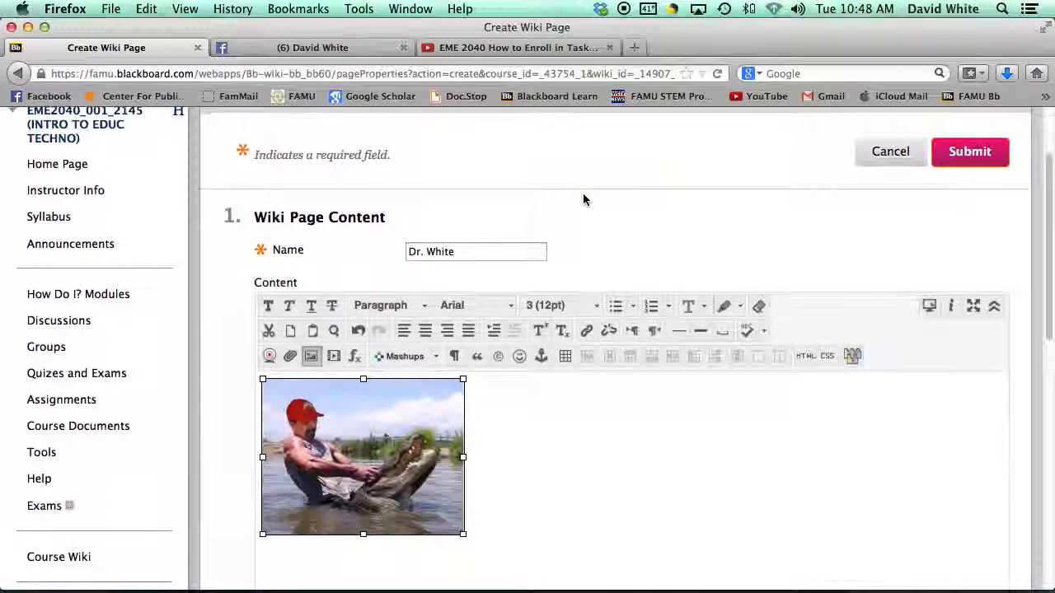
scroll(583, 193, "down", 1)
left_click(425, 313)
left_click(466, 374)
Step: Place the cursor on the line directly below the photo and set that line to centre alignment
scroll(395, 404, "down", 3)
left_click(266, 482)
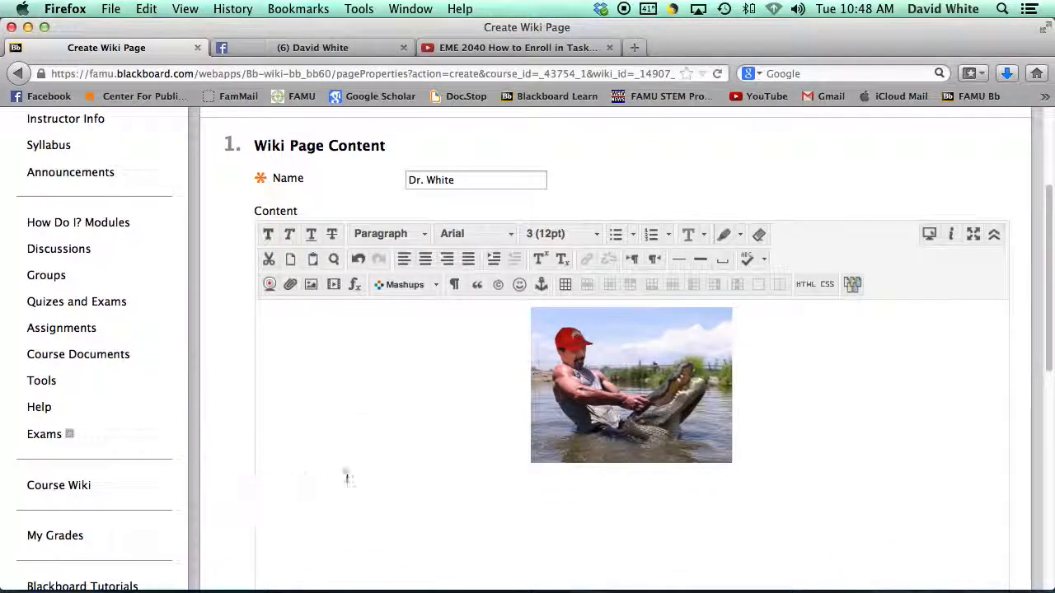
scroll(377, 469, "down", 3)
scroll(377, 469, "down", 3)
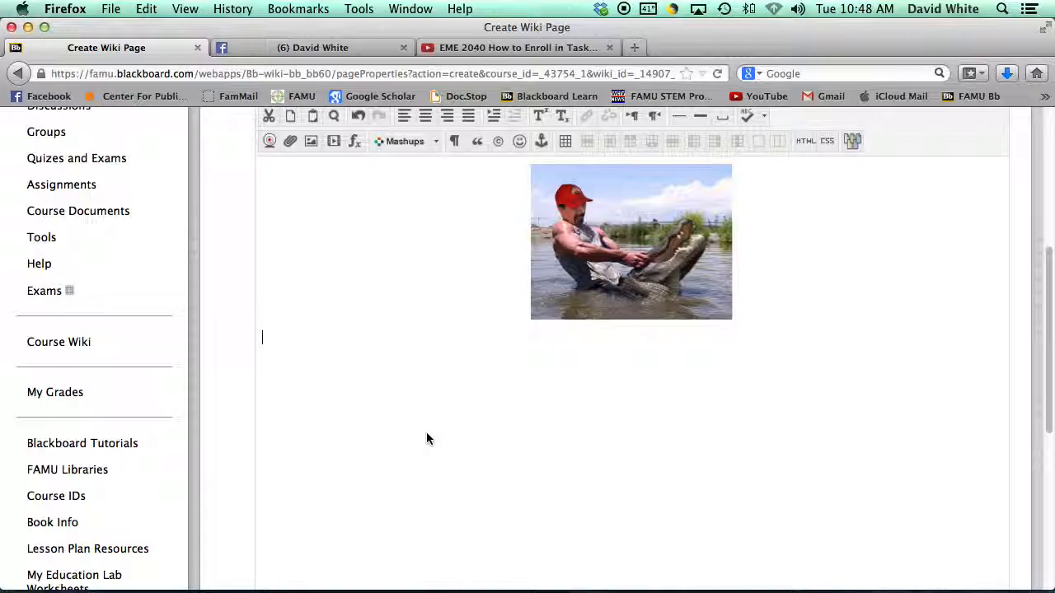
scroll(377, 234, "up", 1)
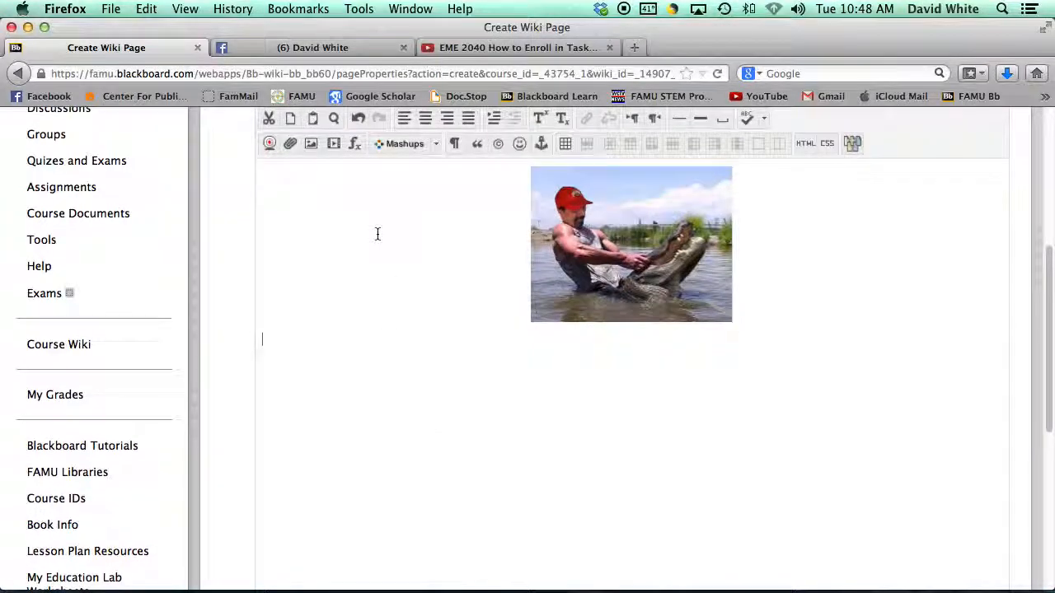
left_click(424, 120)
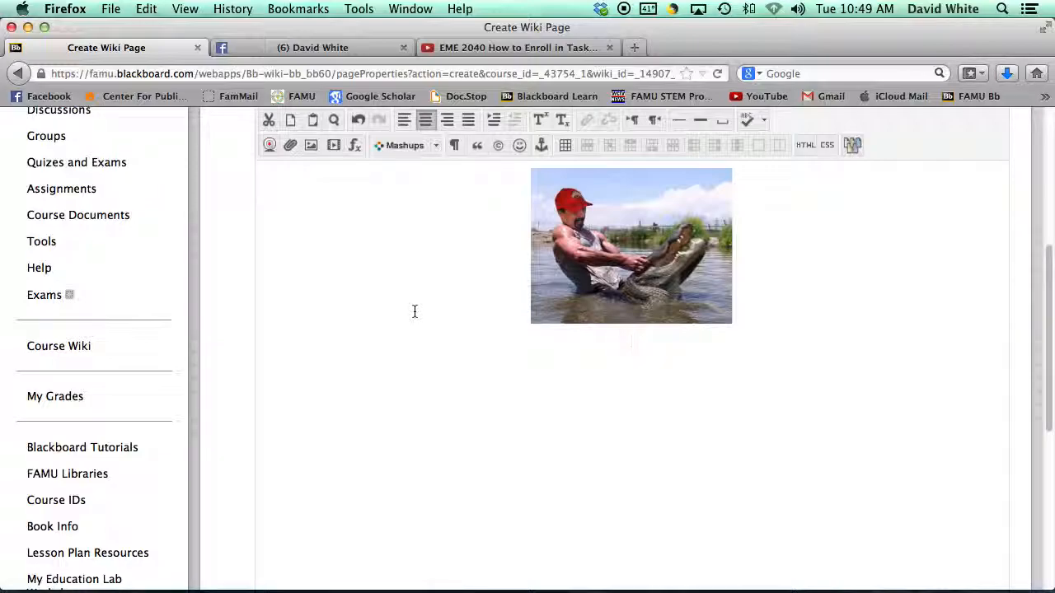
Step: Enter four separate centred lines below the photo reading "Name", "Your Major", "Email" and "Bio"
type("Name ")
type("Your Ma")
type("jor")
type("ail")
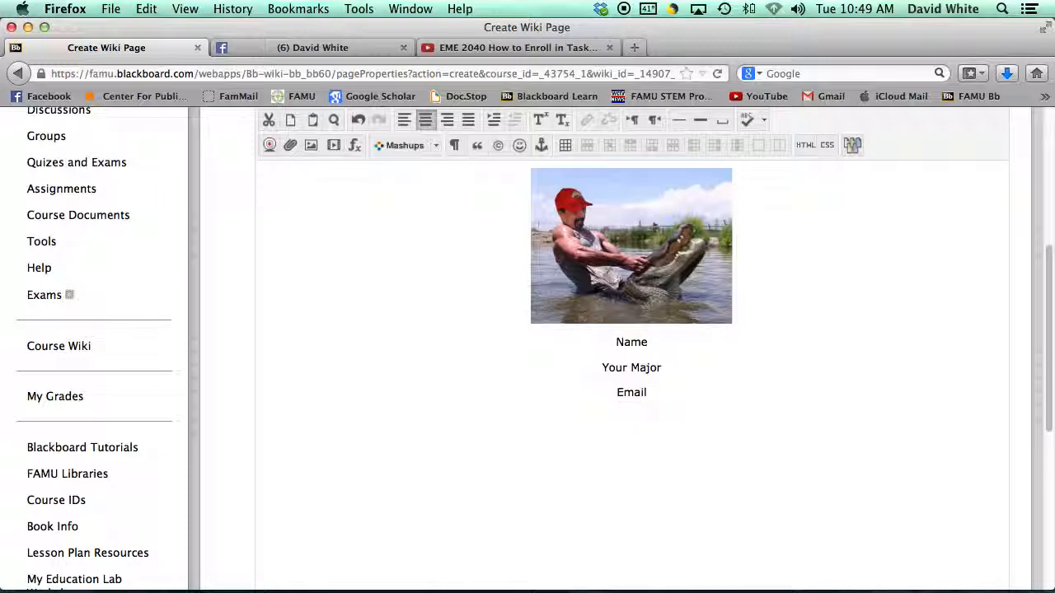
type("Bio")
Step: Add the line "What do you want to do with your degree?" under Bio, followed by a blank line
type("at do ")
type("you want th")
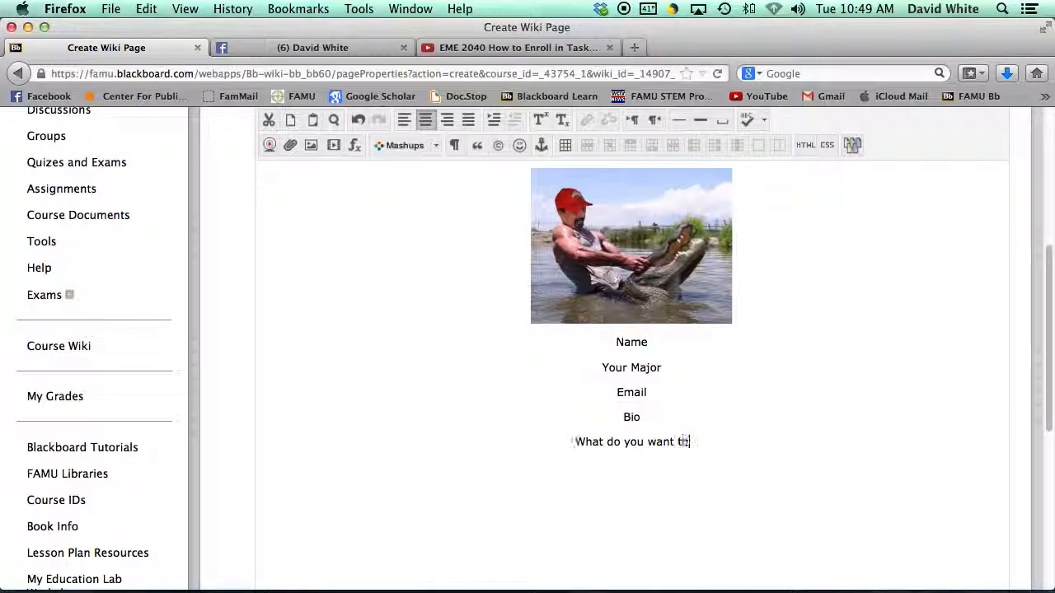
key("BackSpace")
type("o do")
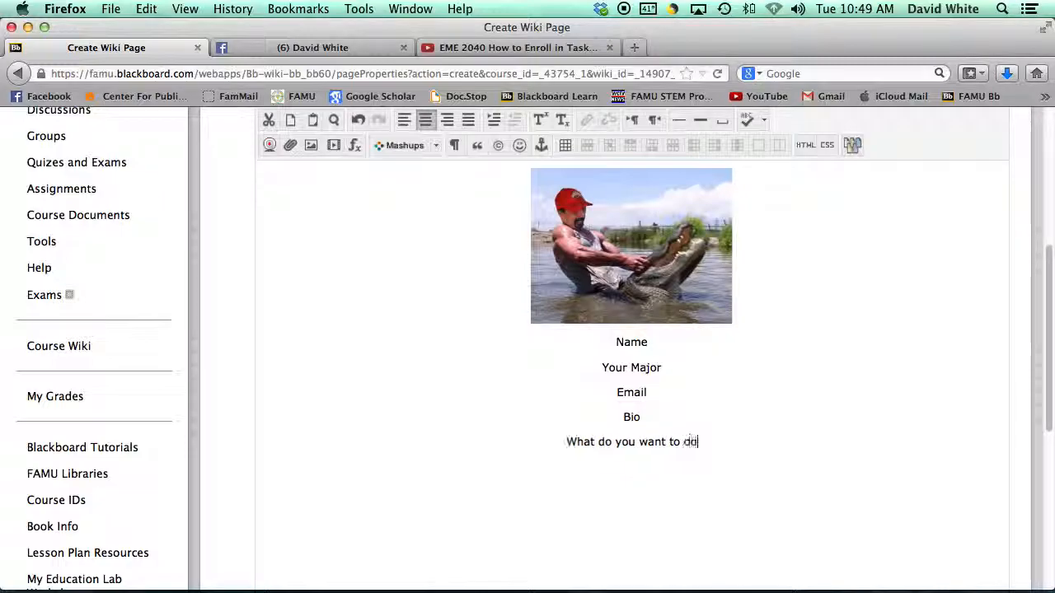
type(" with your ")
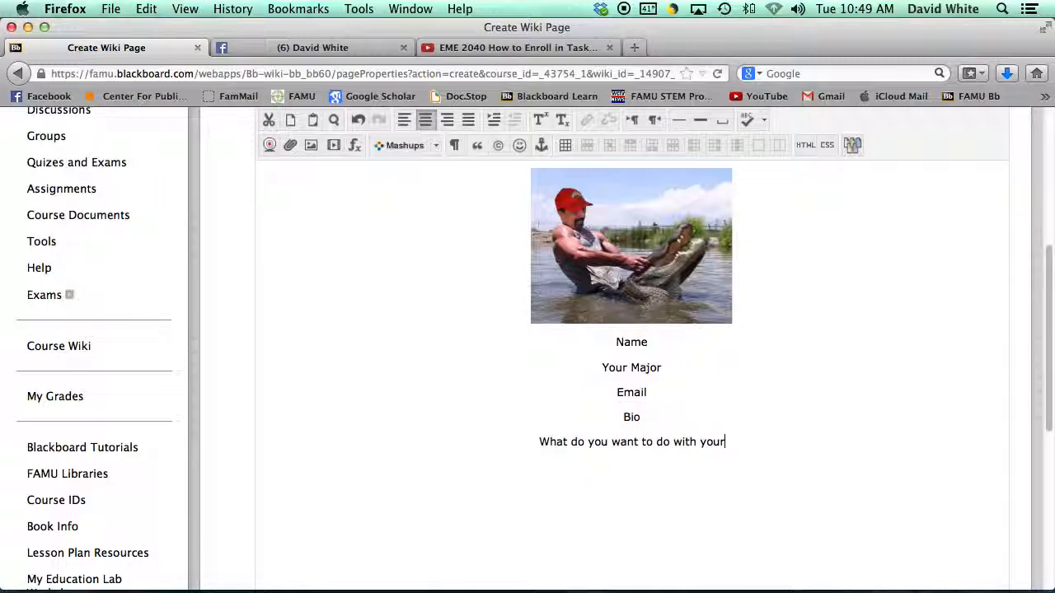
type("degr")
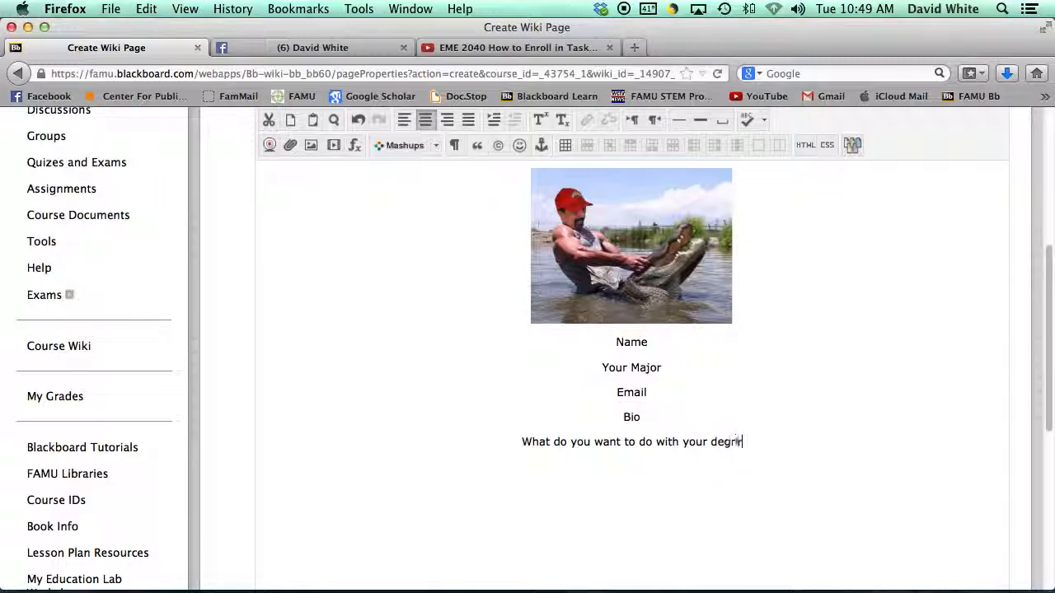
type("ee?")
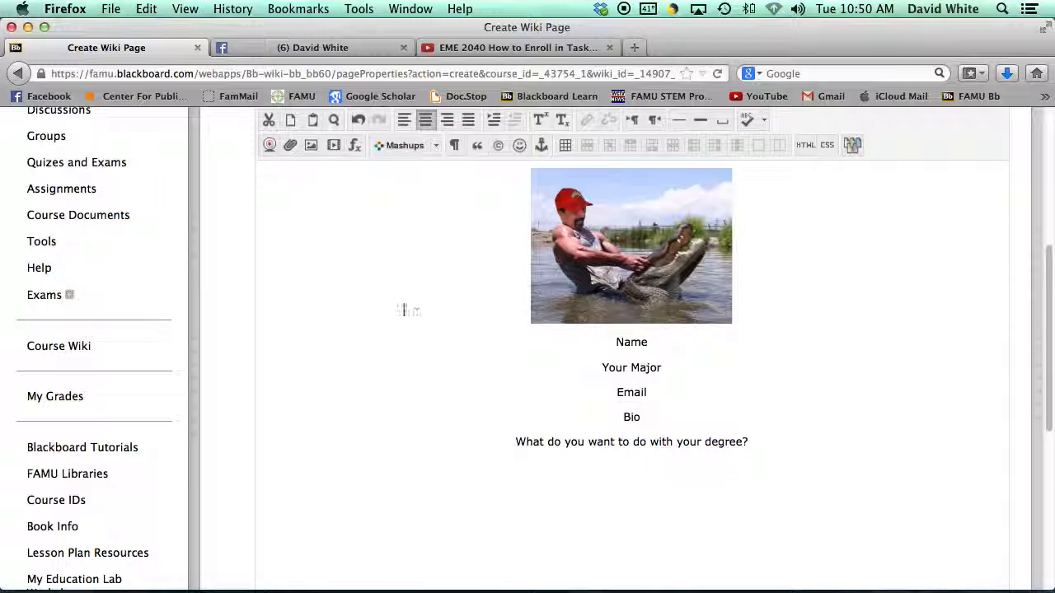
scroll(453, 473, "down", 1)
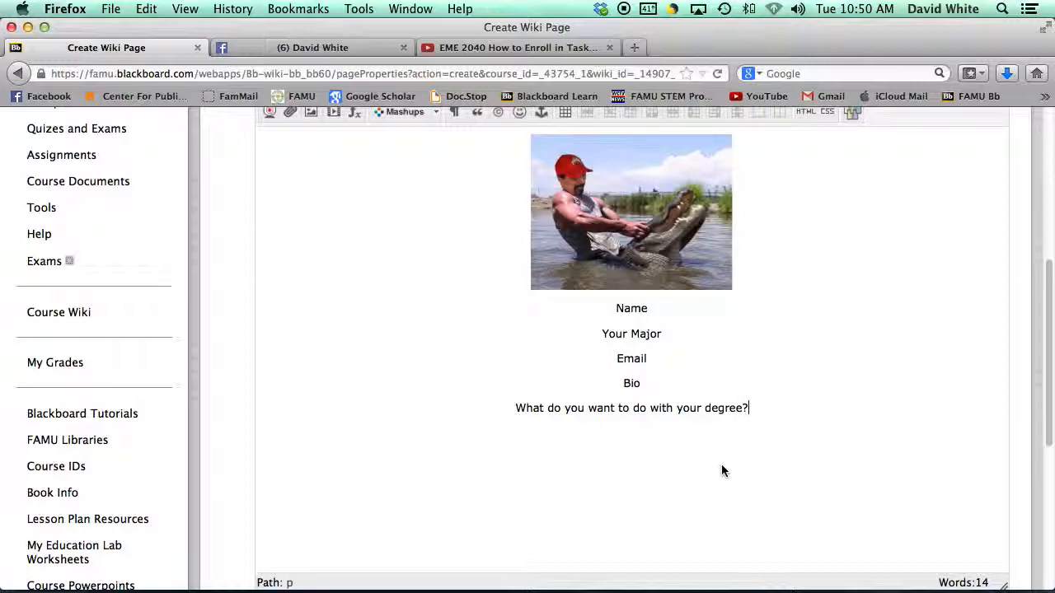
key("Return")
scroll(398, 321, "up", 1)
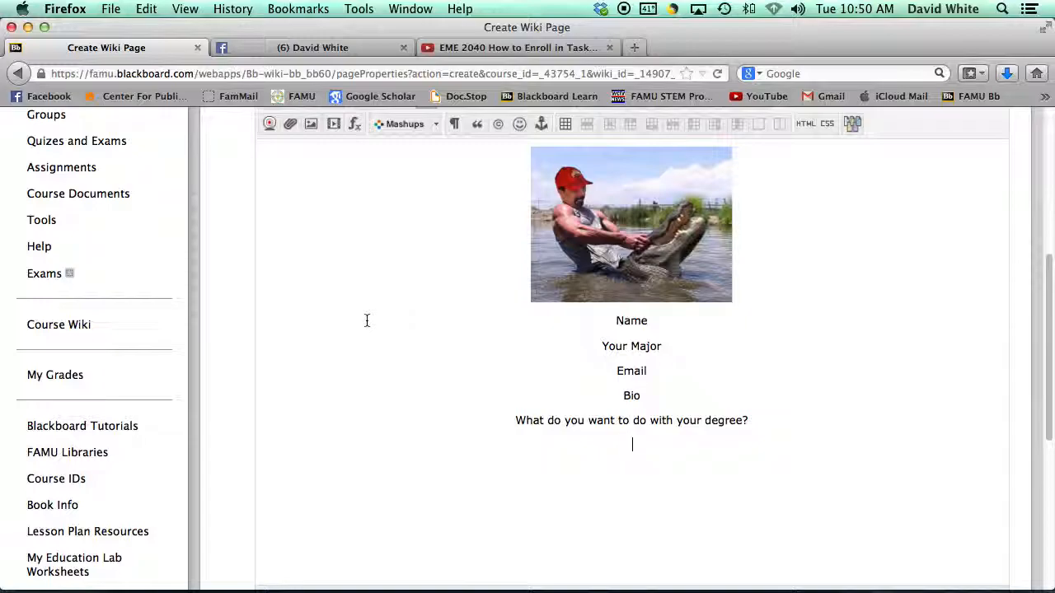
scroll(366, 321, "up", 4)
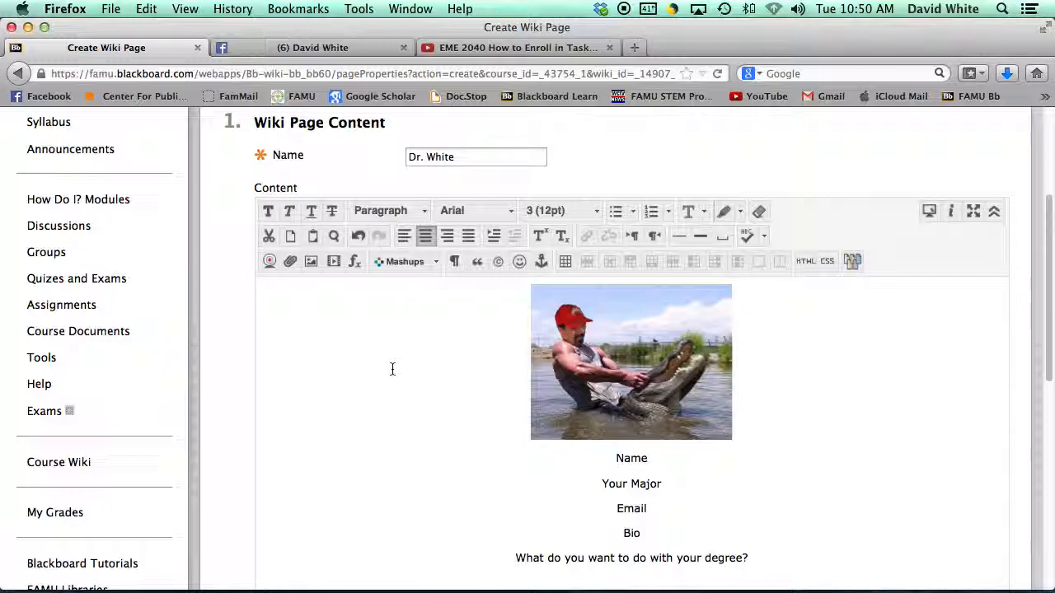
Step: Go to the course's Assignments and open the edweek.org article linked in Assignment 1
left_click(59, 307)
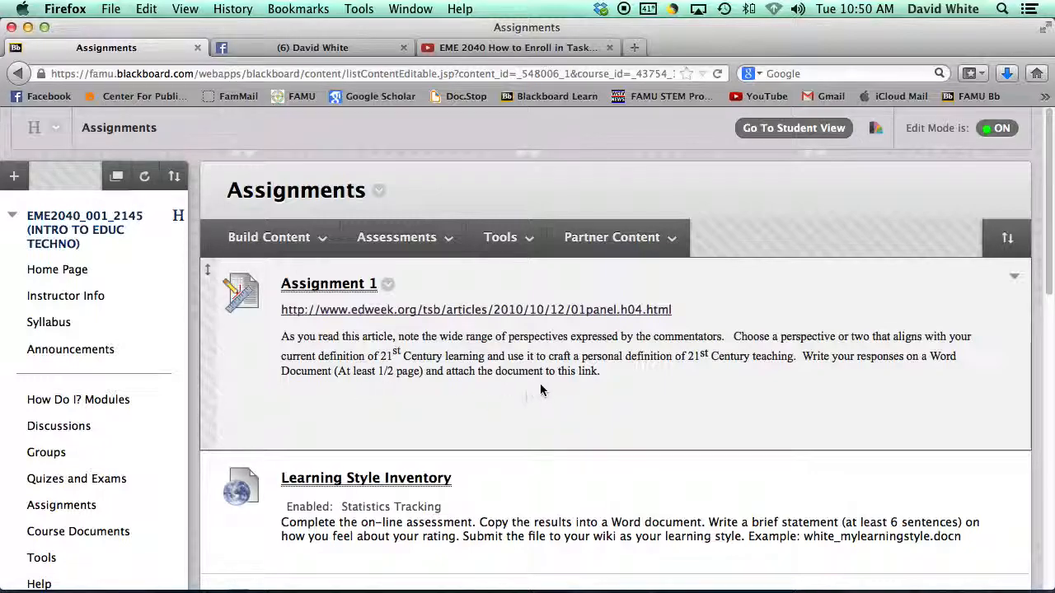
left_click(370, 312)
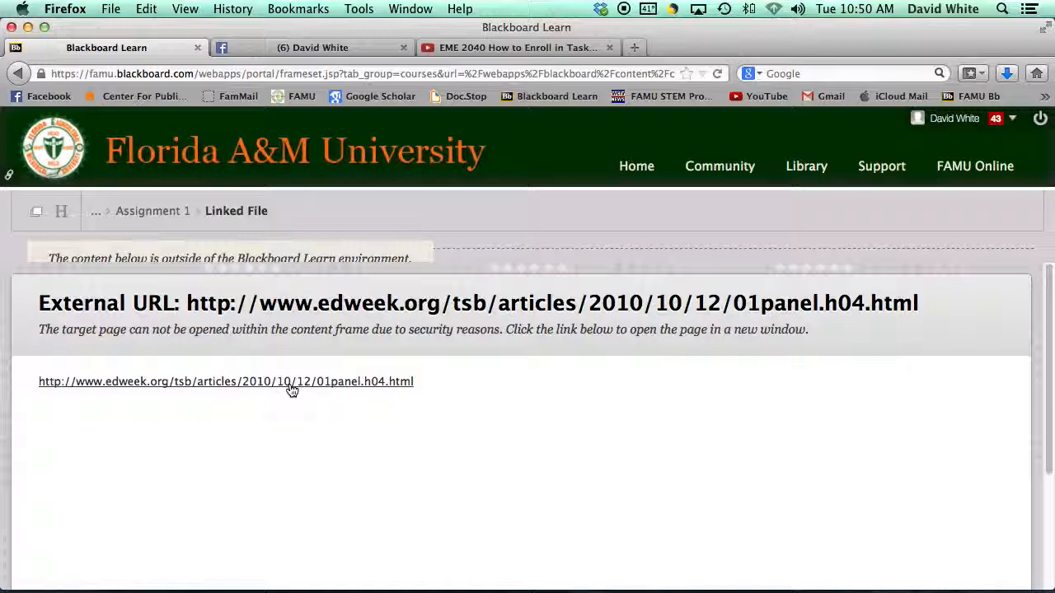
left_click(289, 383)
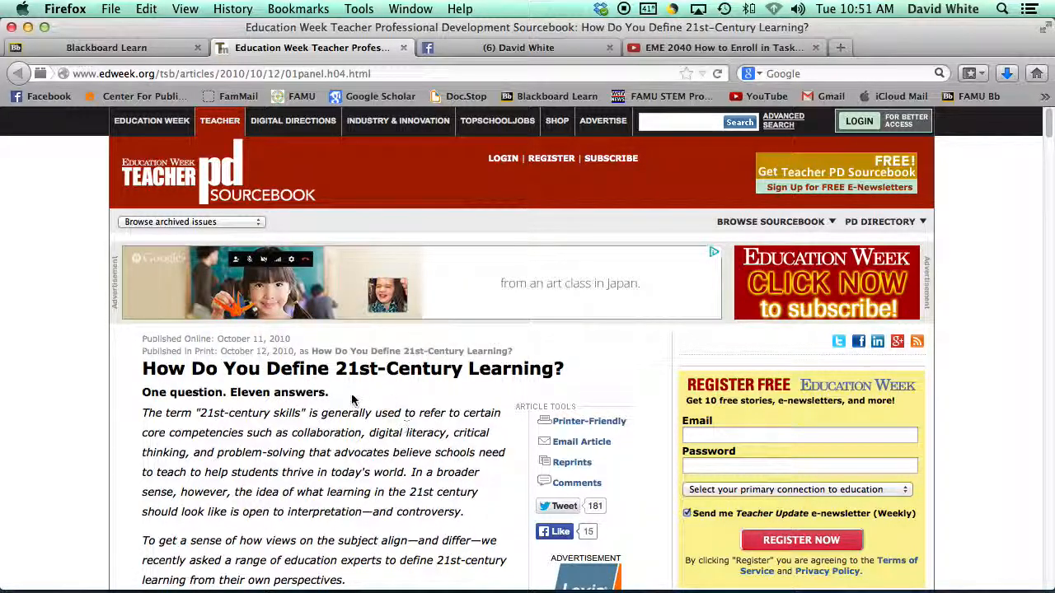
Step: Return to the Blackboard Assignments list and open Assignment 1 to review its instructions and submission options
left_click(112, 49)
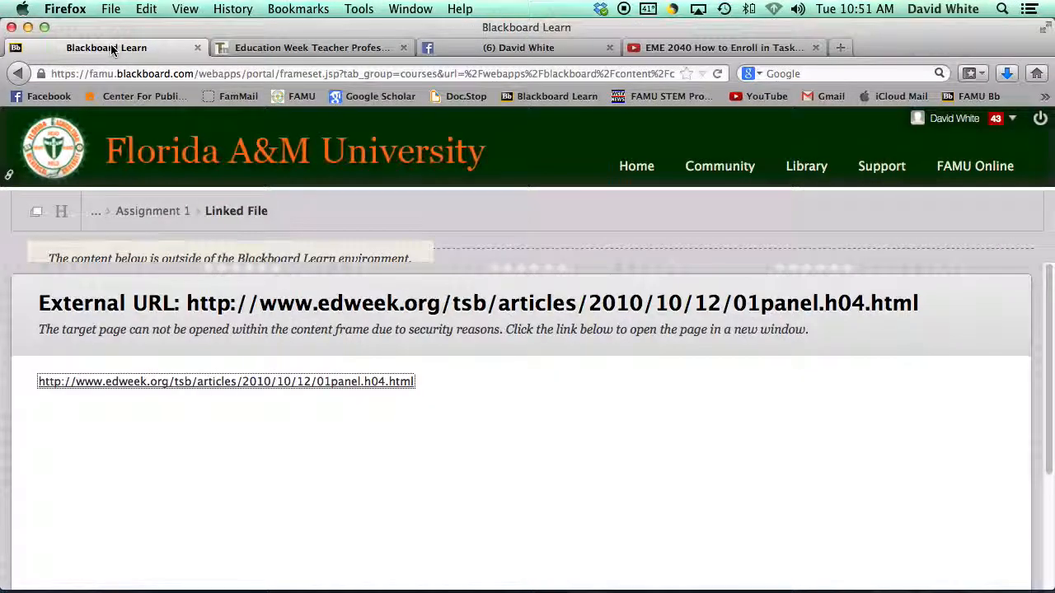
left_click(19, 74)
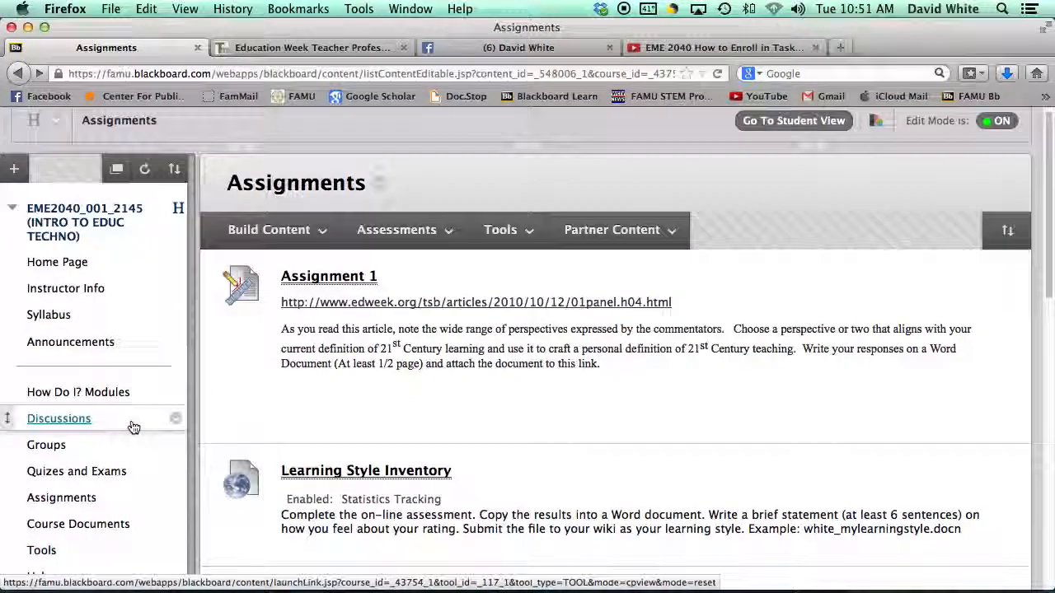
left_click(344, 281)
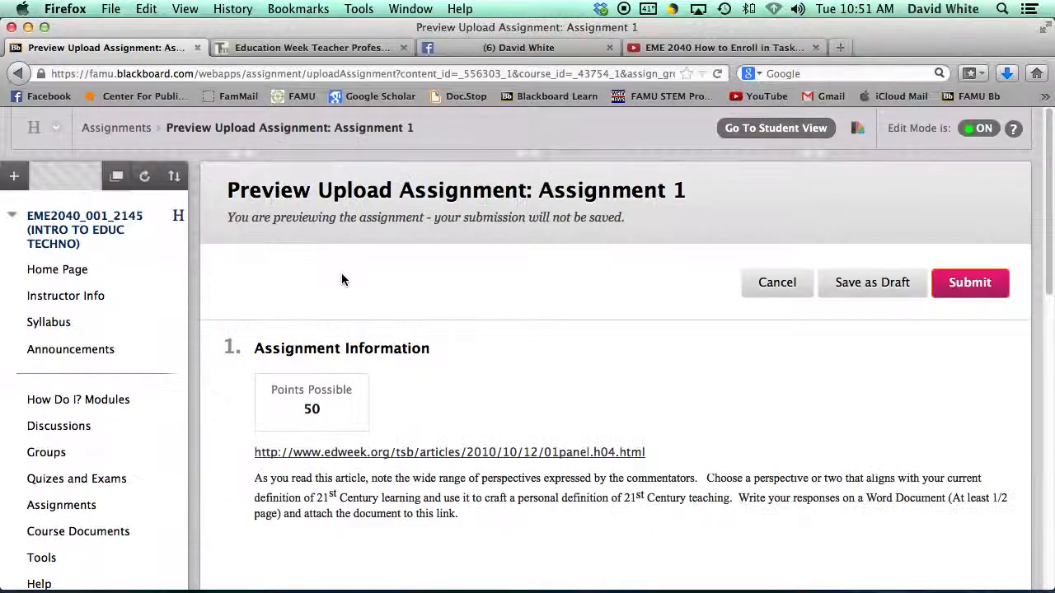
scroll(421, 400, "down", 5)
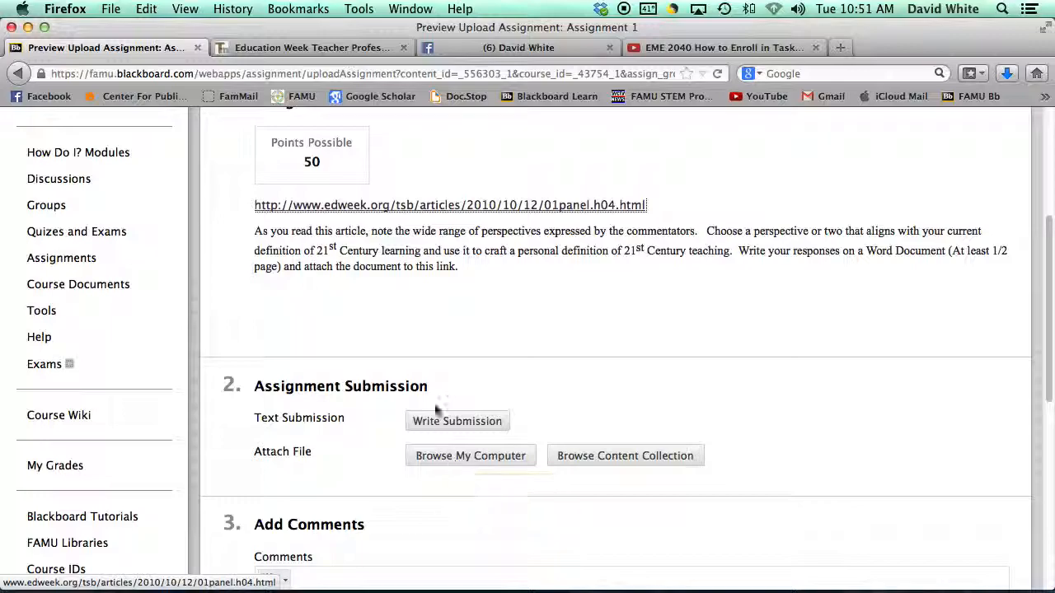
scroll(404, 268, "up", 4)
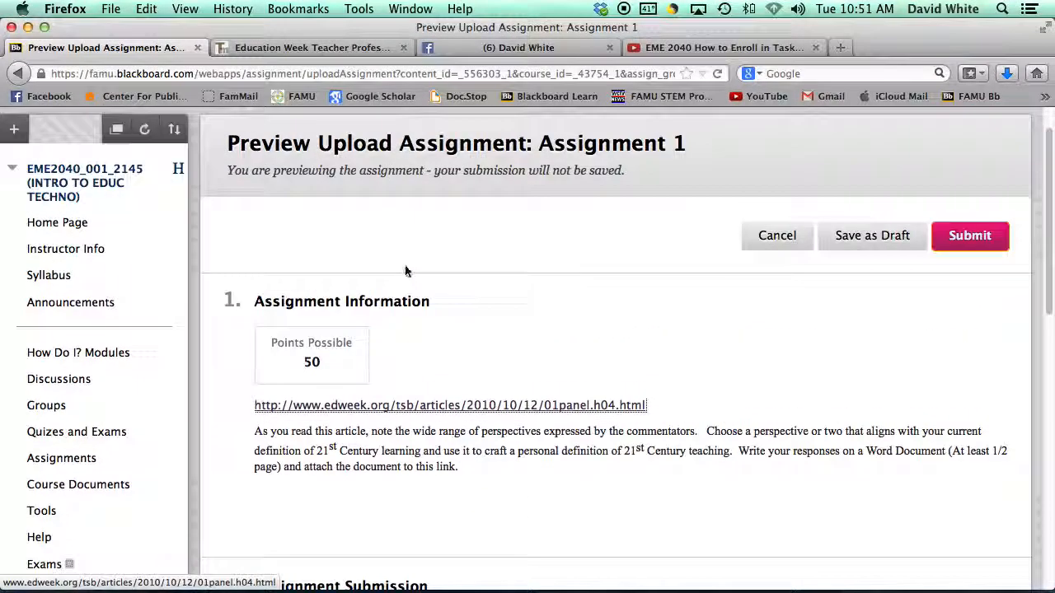
scroll(116, 305, "down", 6)
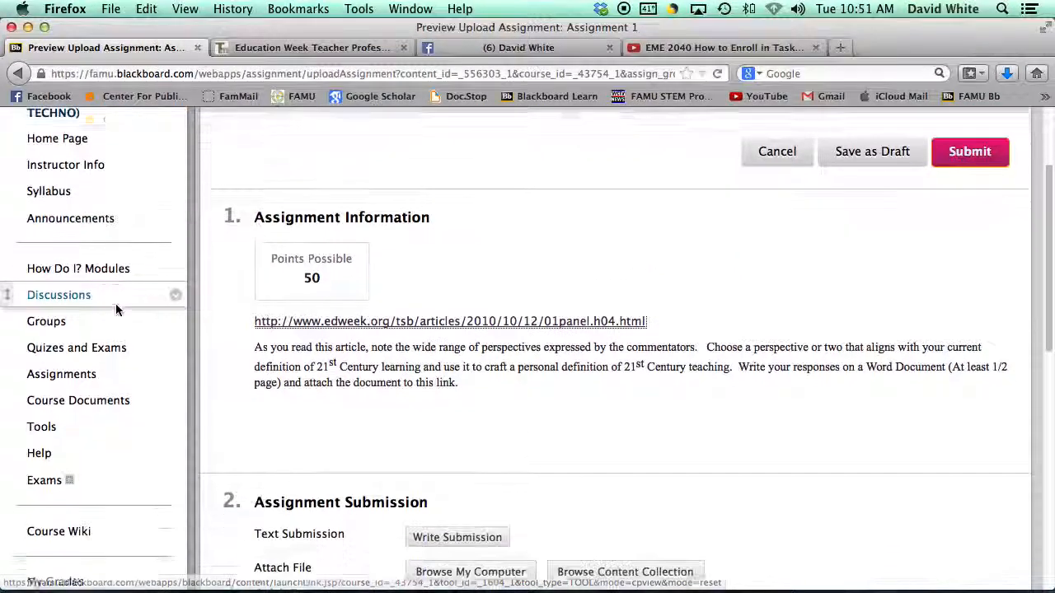
Step: Open the EME 2040 Summer 2014 course wiki and review the photo and profile lines on the instructor's existing page
left_click(70, 307)
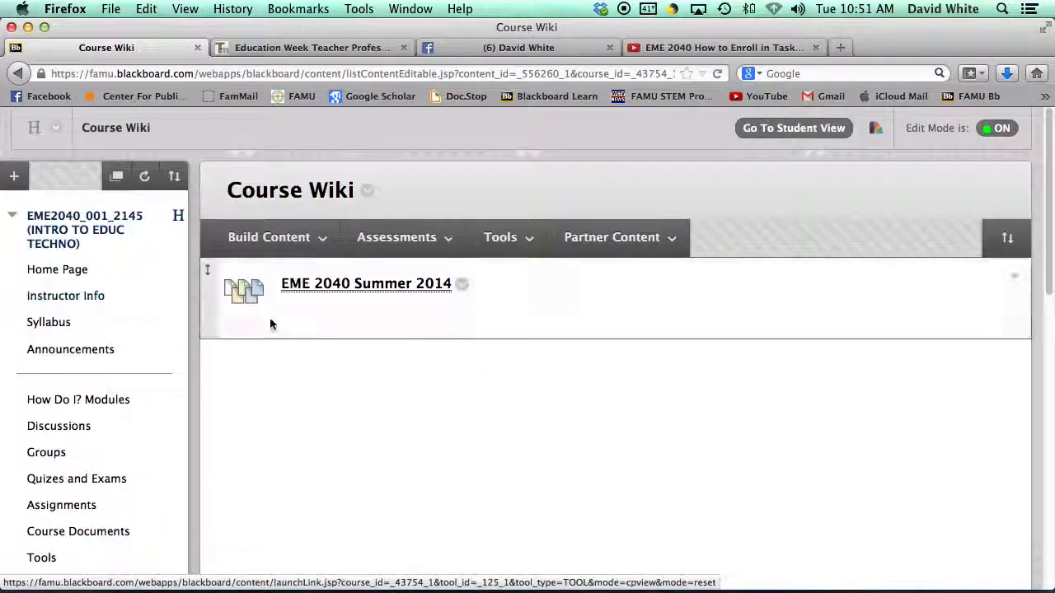
left_click(350, 285)
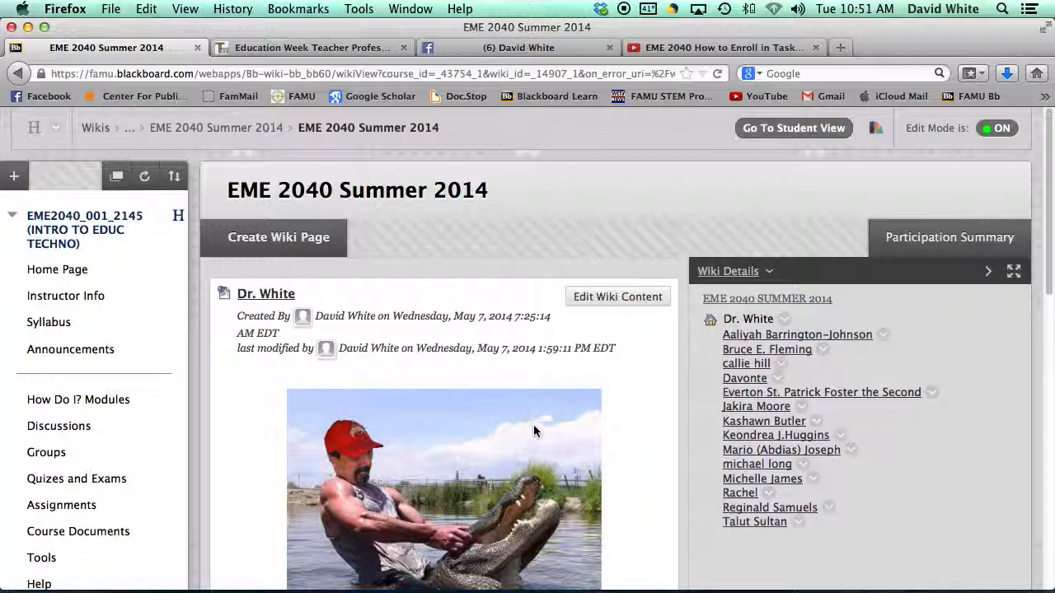
scroll(535, 429, "down", 5)
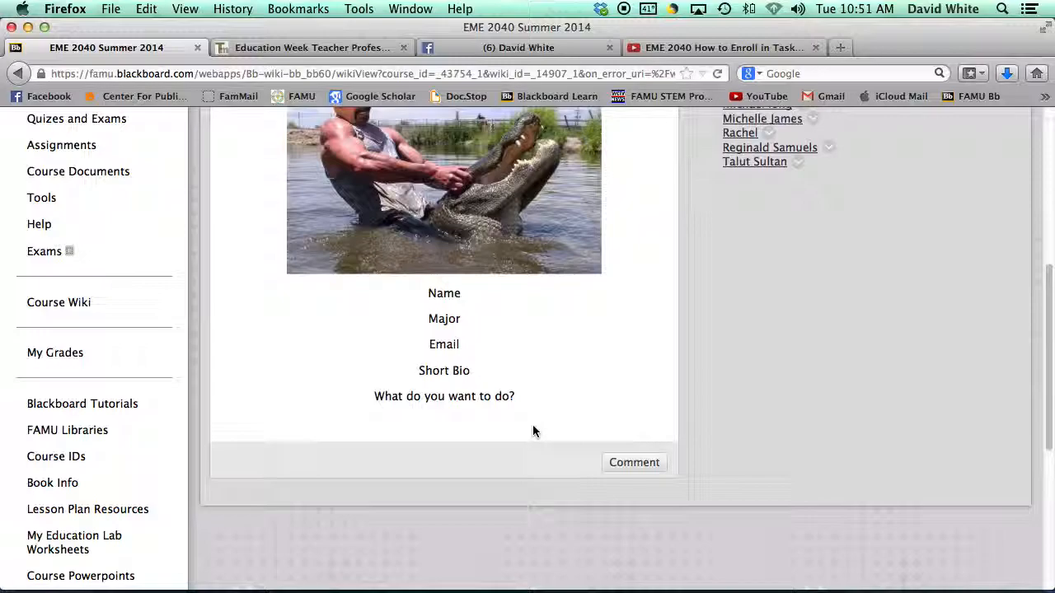
scroll(532, 431, "up", 3)
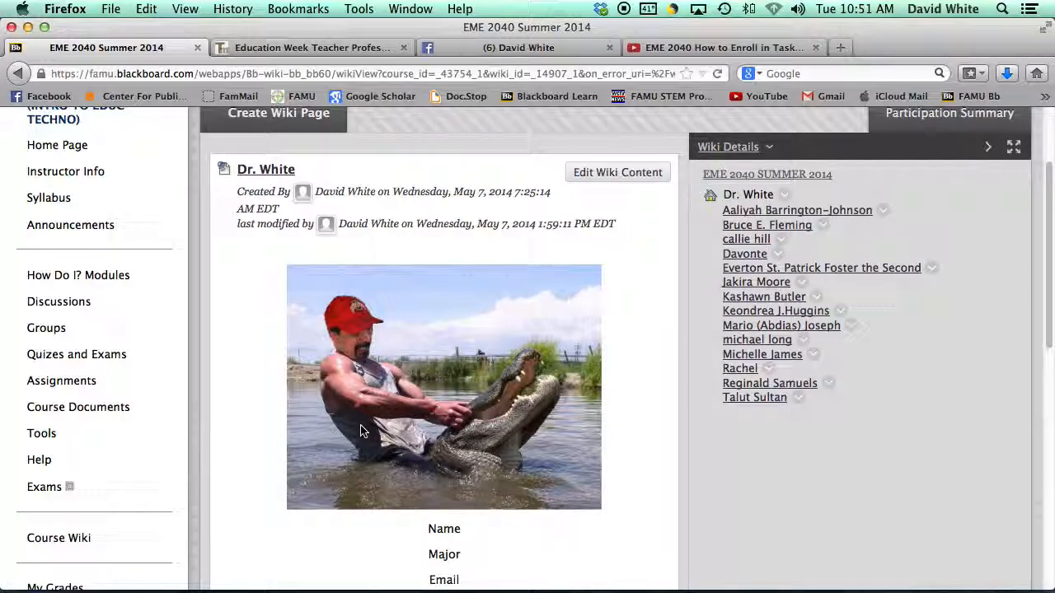
double_click(441, 555)
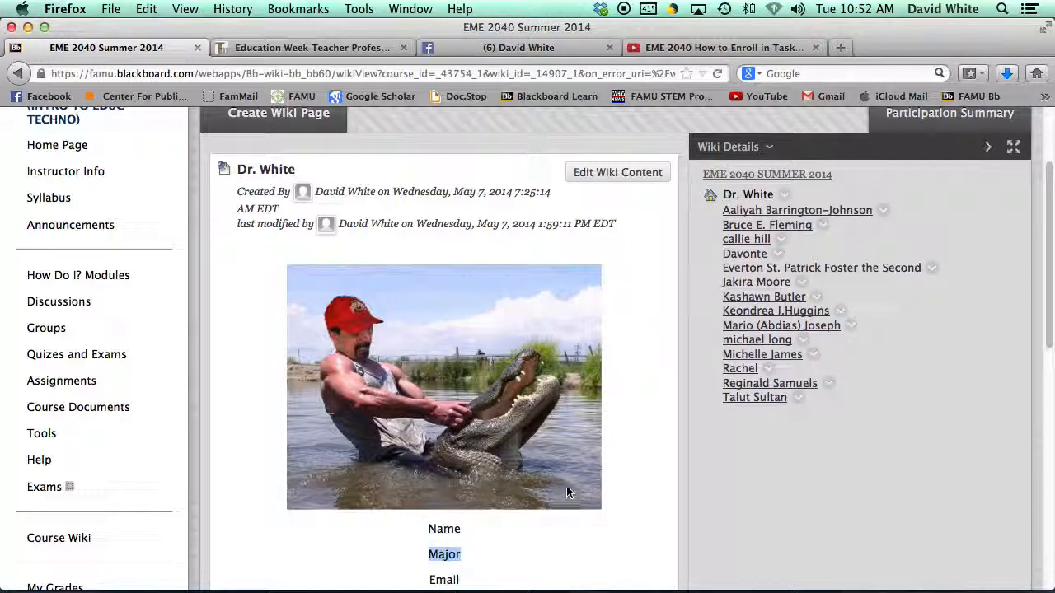
Step: Open the instructor's wiki page for editing and add two new lines below "What do you want to do?"
left_click(607, 176)
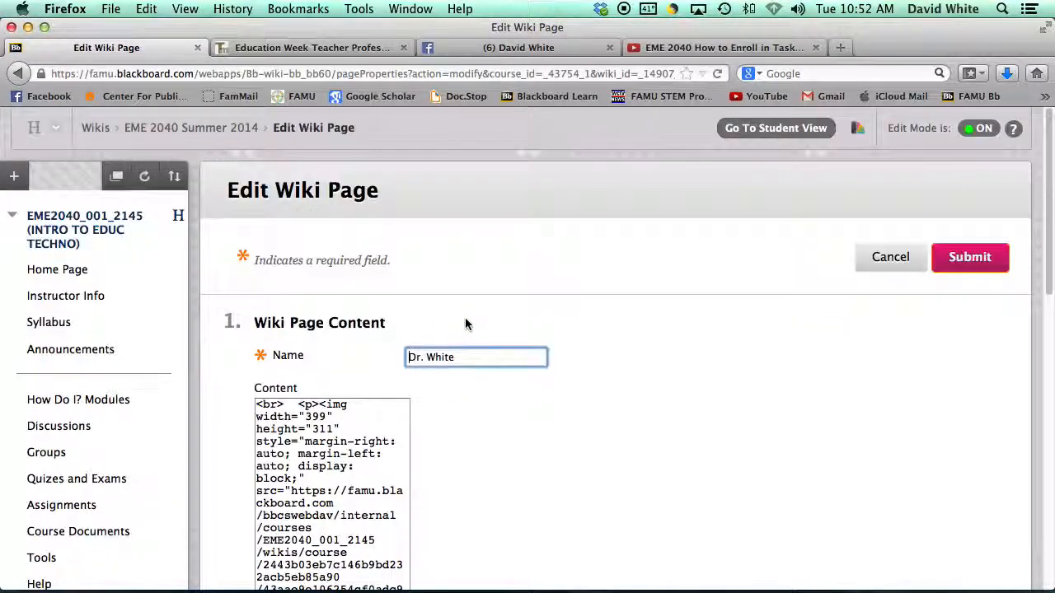
scroll(466, 323, "down", 1)
scroll(464, 323, "down", 8)
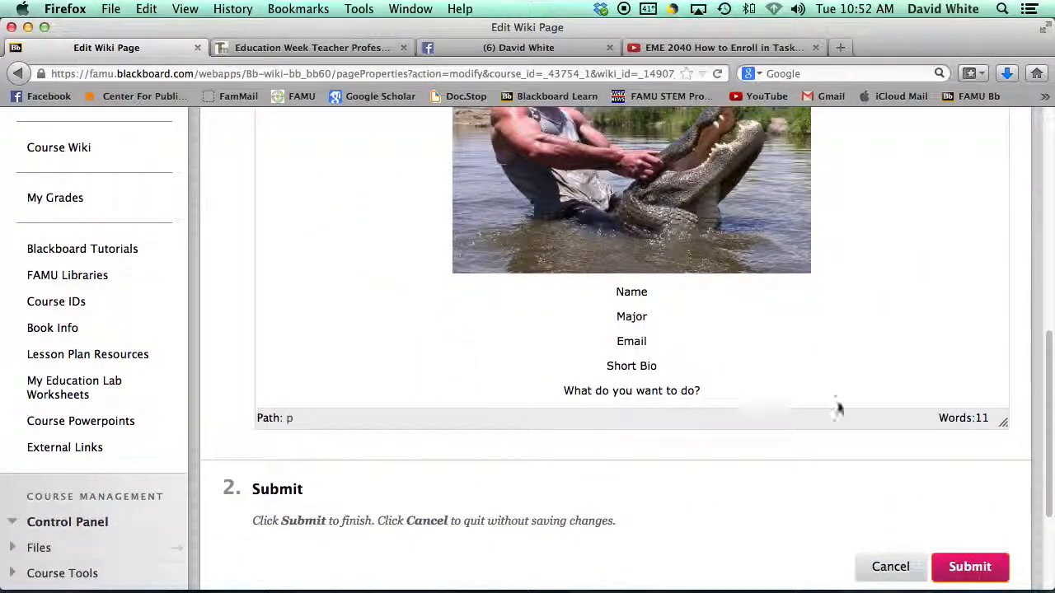
left_click(703, 389)
key("Return")
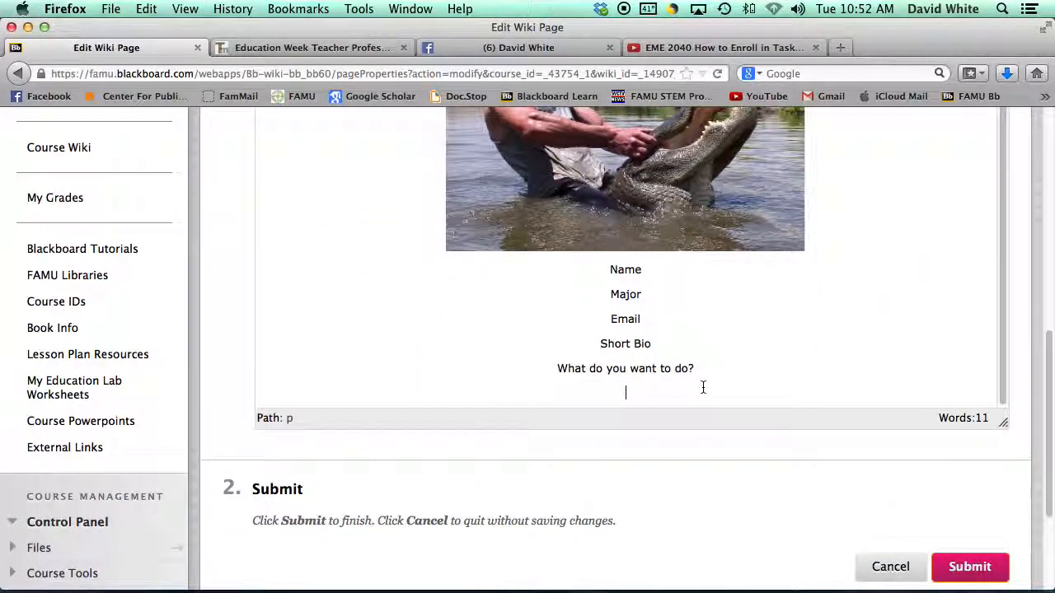
key("Return")
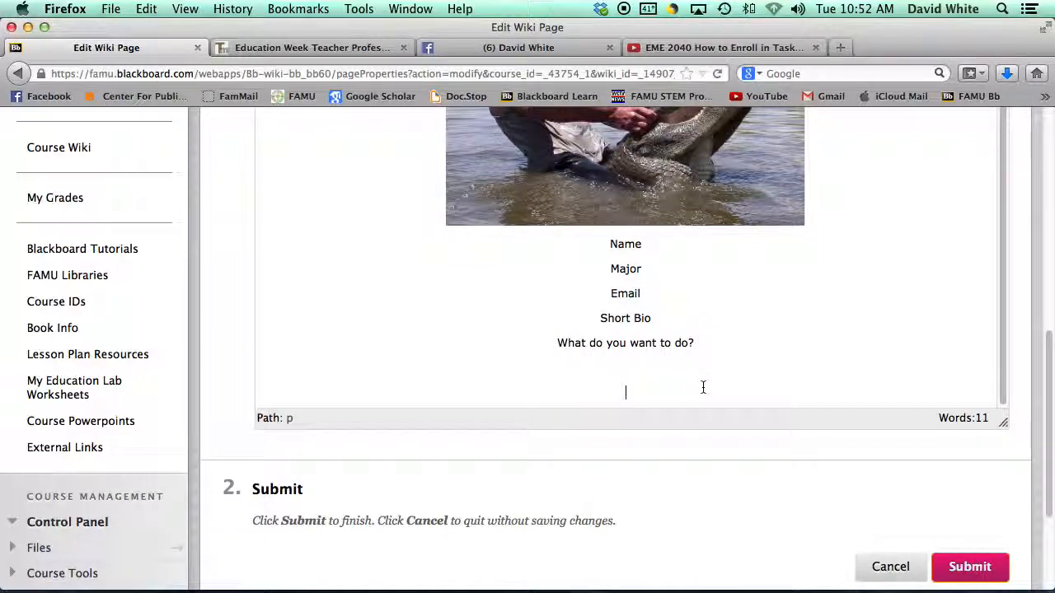
Step: Enter the line "Assignment 1 - 21st Century Learning Styles" below the profile lines and start a new line after it
type("Assignment 1")
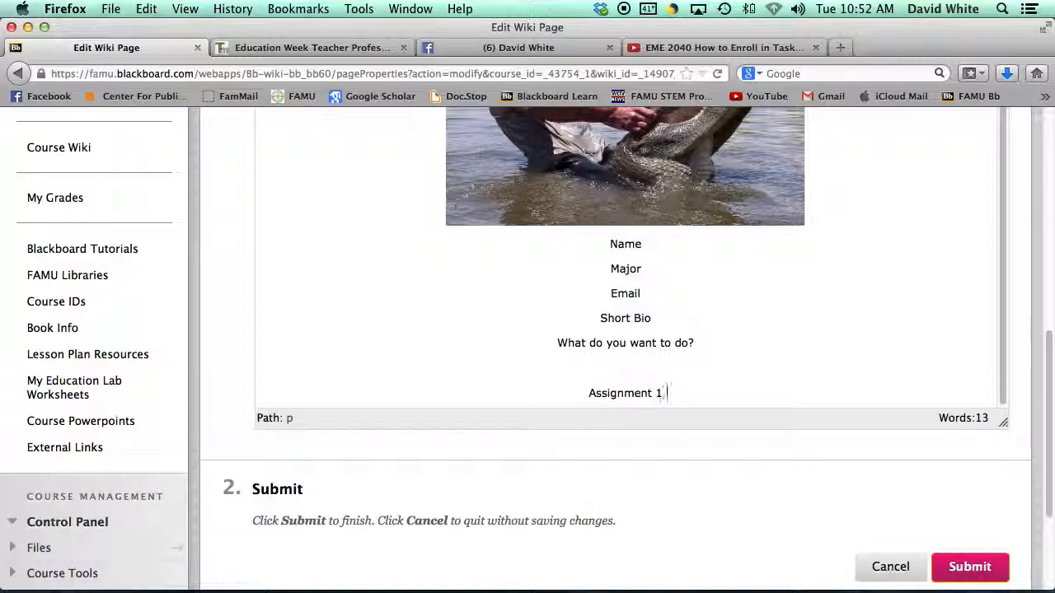
type(" -")
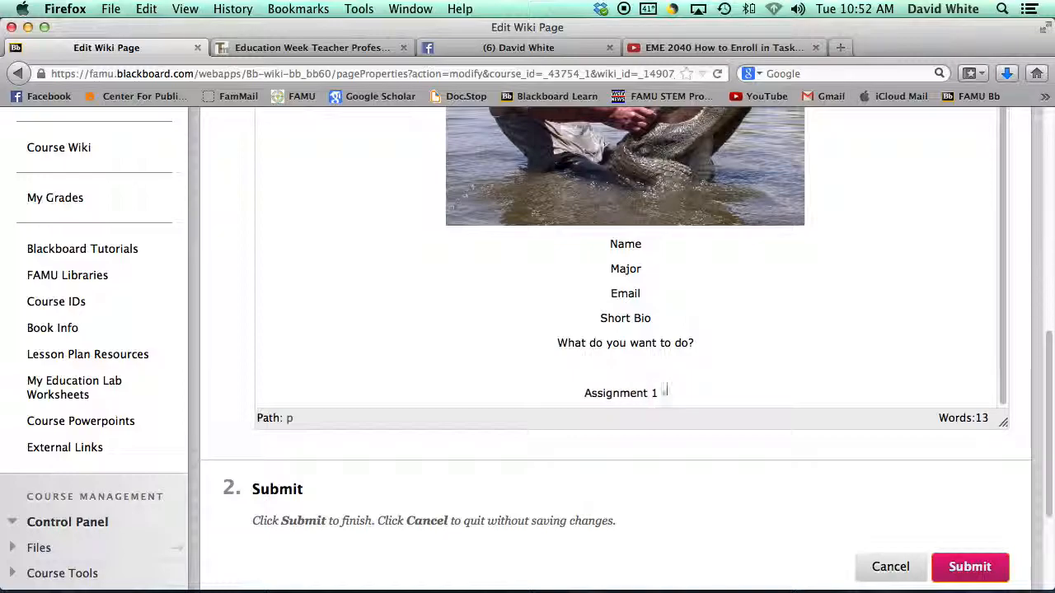
type(" 21")
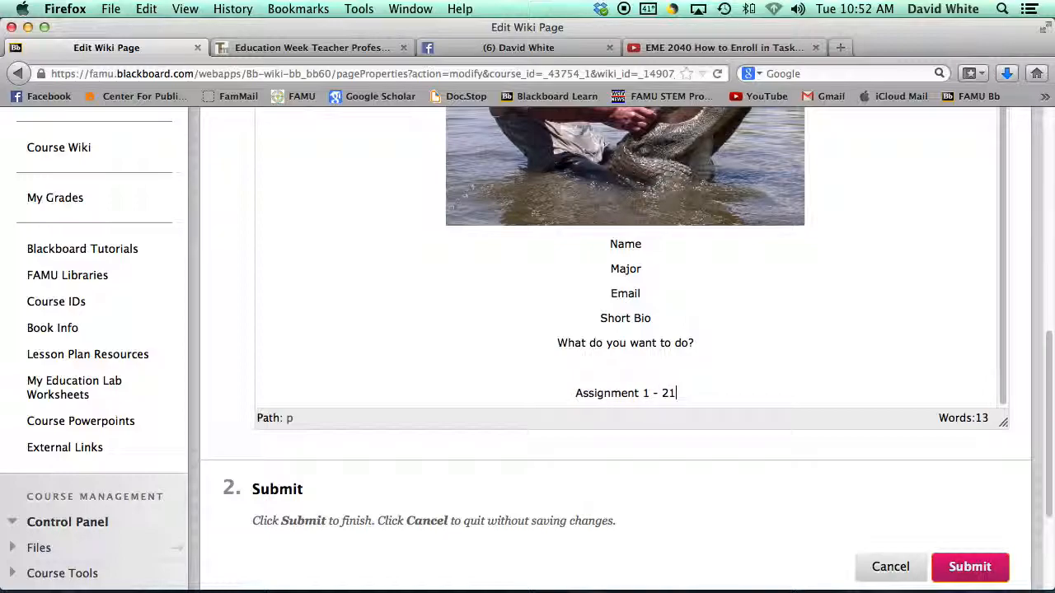
type("st Cen")
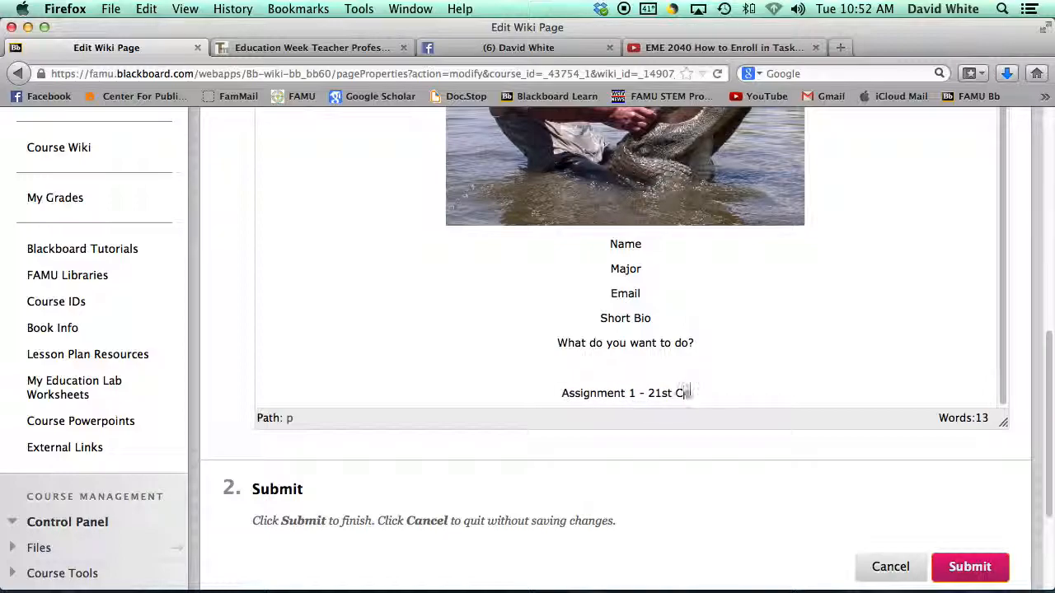
type("tury ")
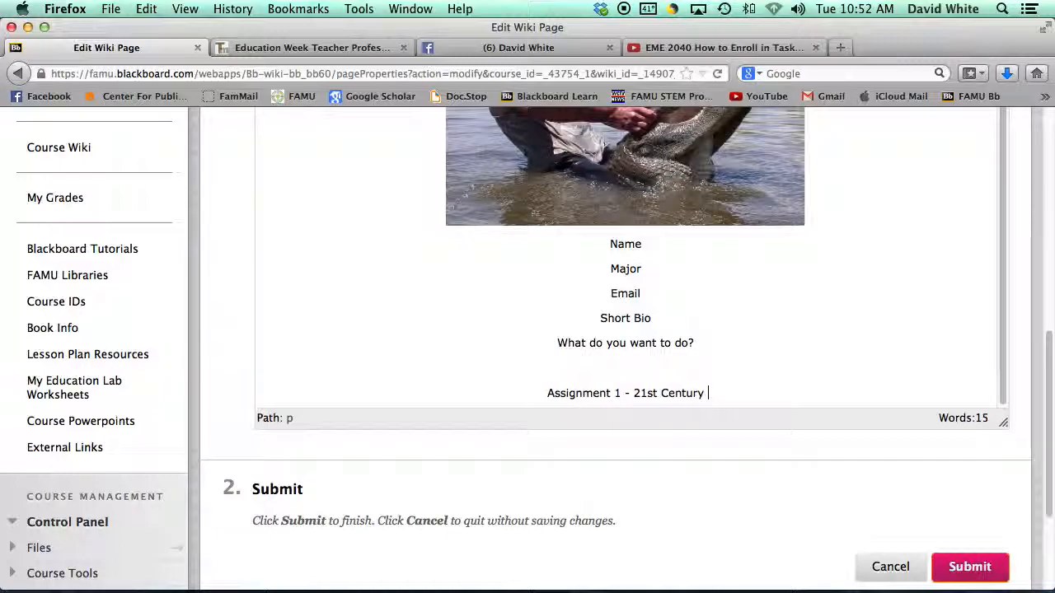
type("Learning ")
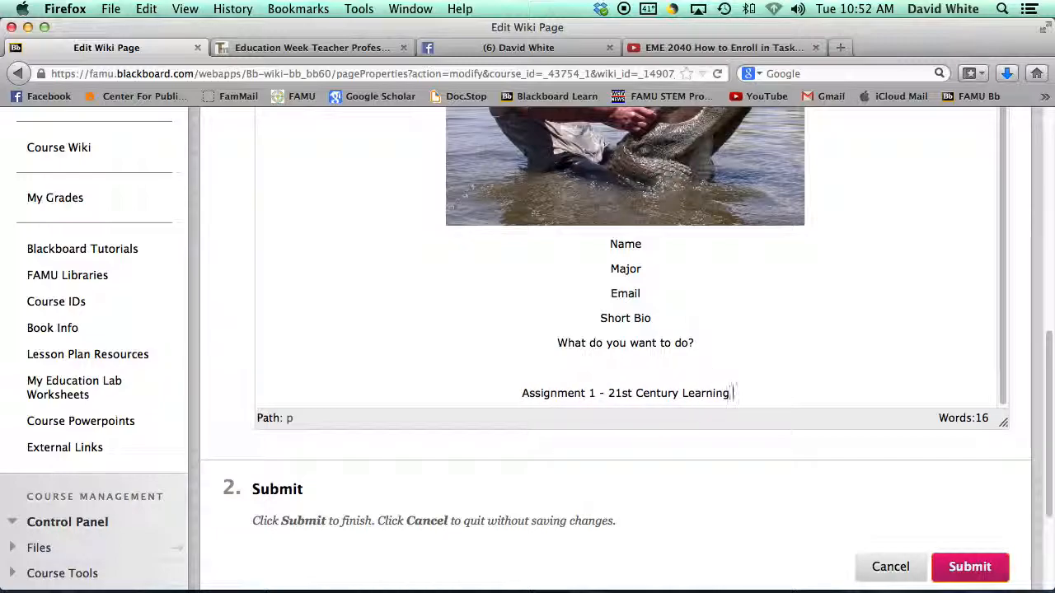
type("Styles")
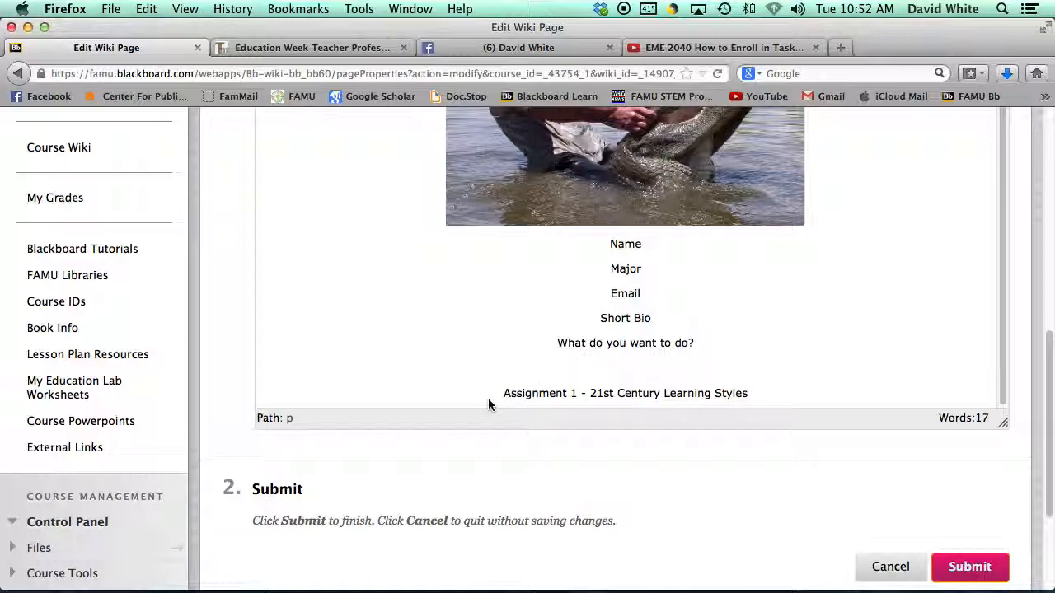
key("Return")
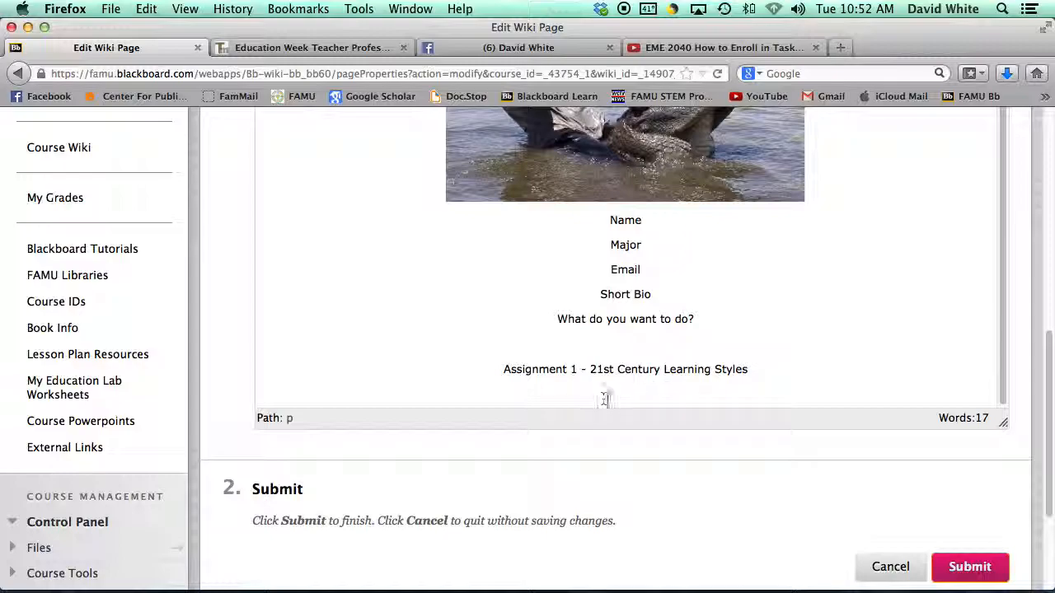
Step: Attach FAMU Letterhead.doc from the Dropbox folder as a content link at the end of the Assignment 1 line, opening in a new window
left_click(752, 371)
scroll(334, 331, "up", 3)
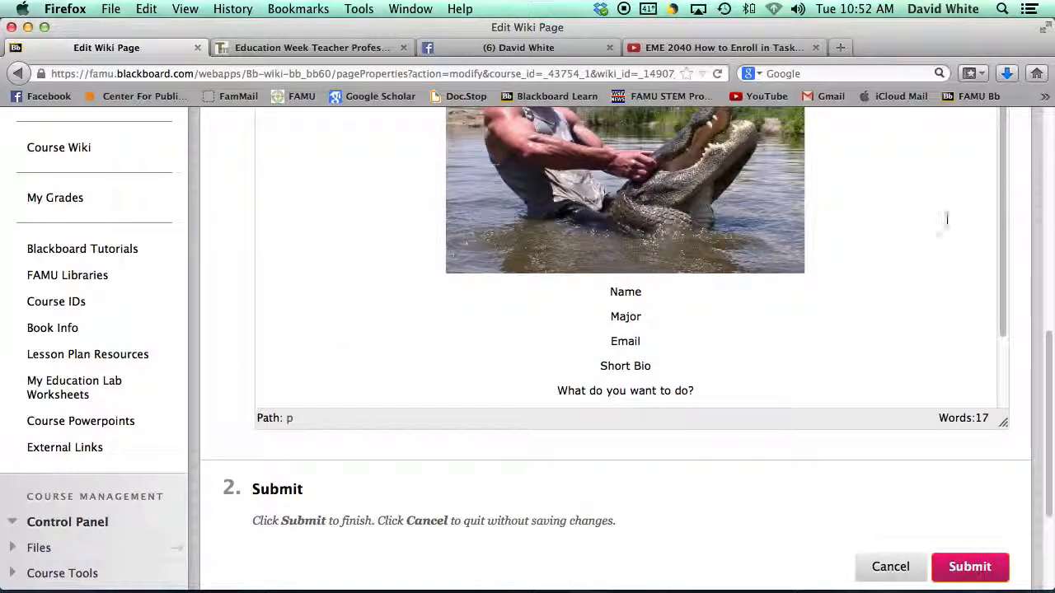
left_click_drag(1048, 350, 1046, 240)
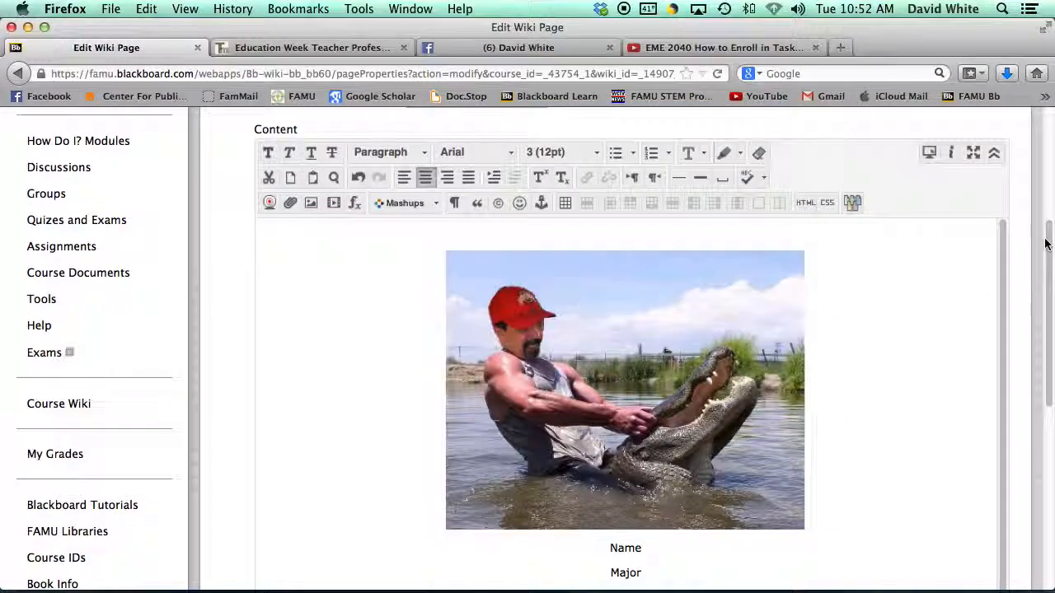
left_click(289, 203)
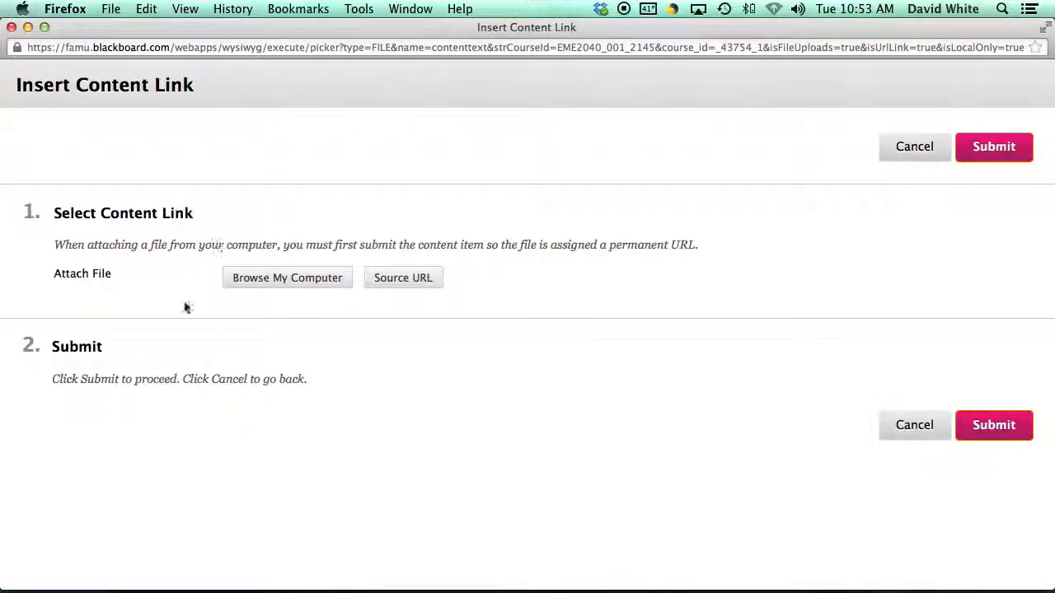
left_click(262, 277)
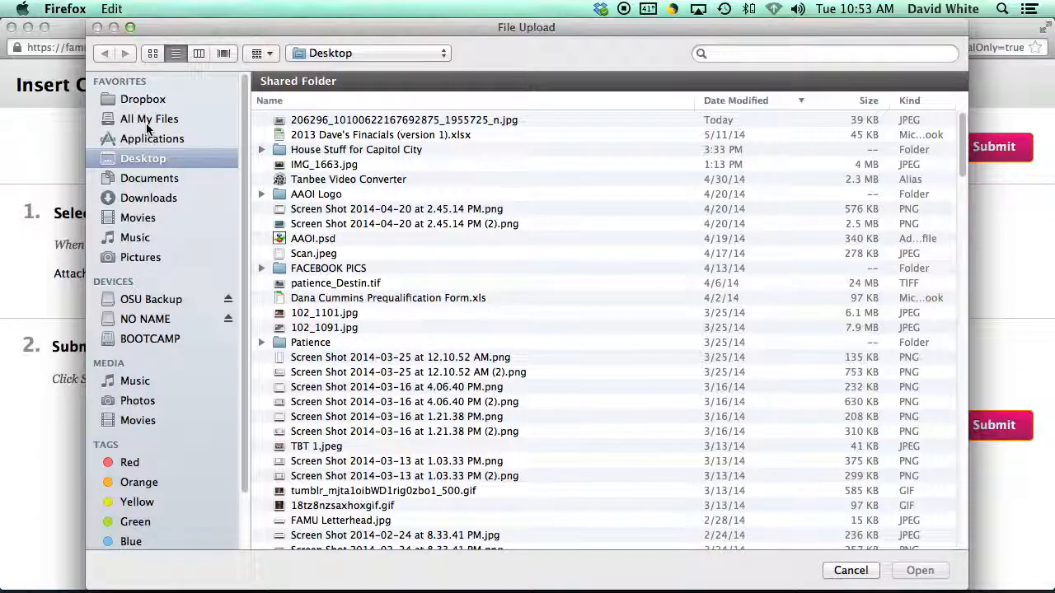
left_click(143, 99)
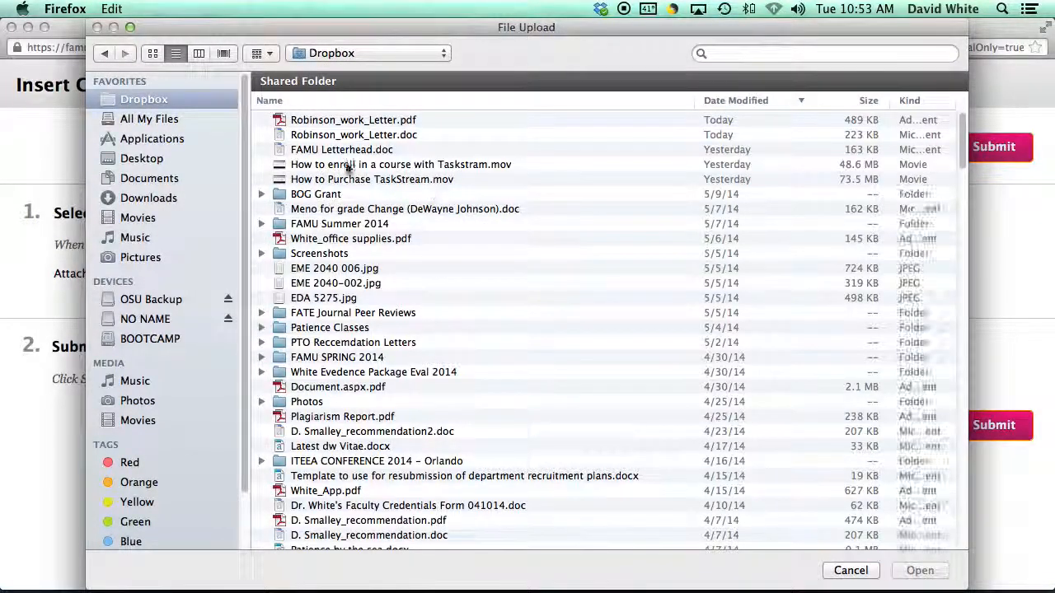
left_click(334, 152)
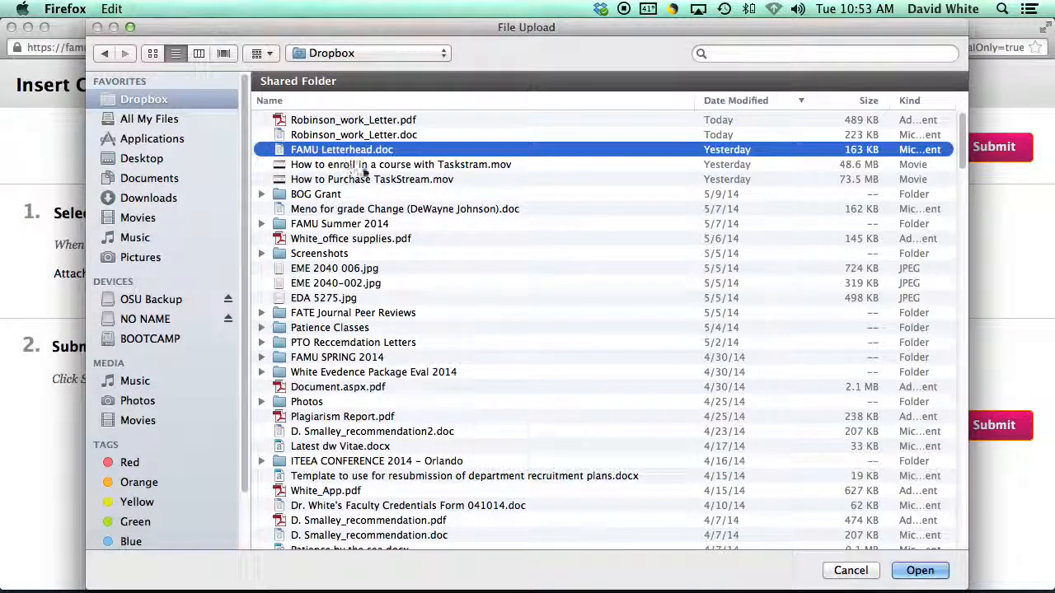
left_click(919, 570)
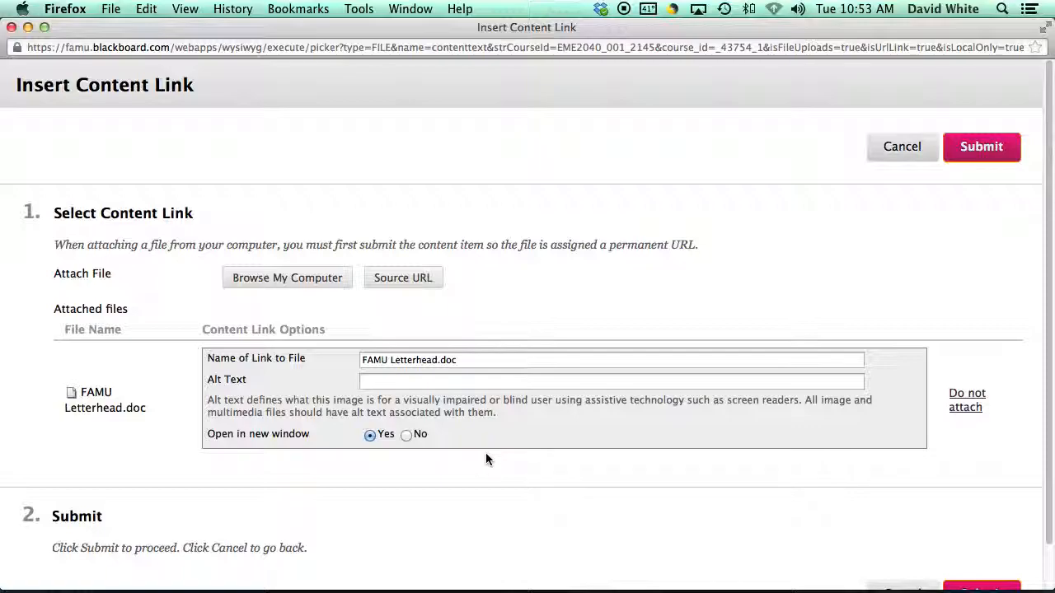
scroll(485, 459, "down", 2)
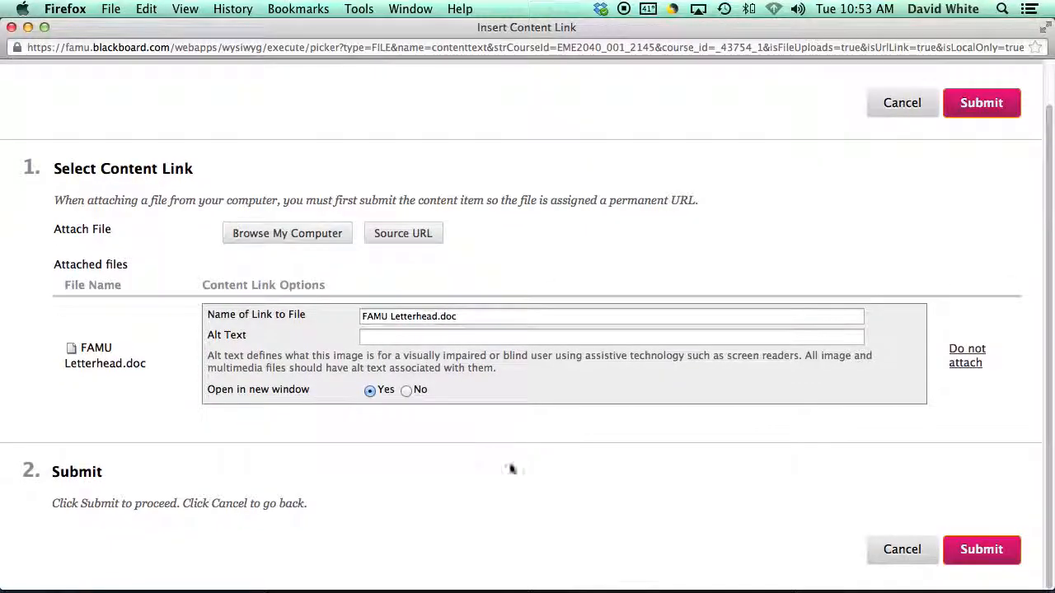
left_click(998, 558)
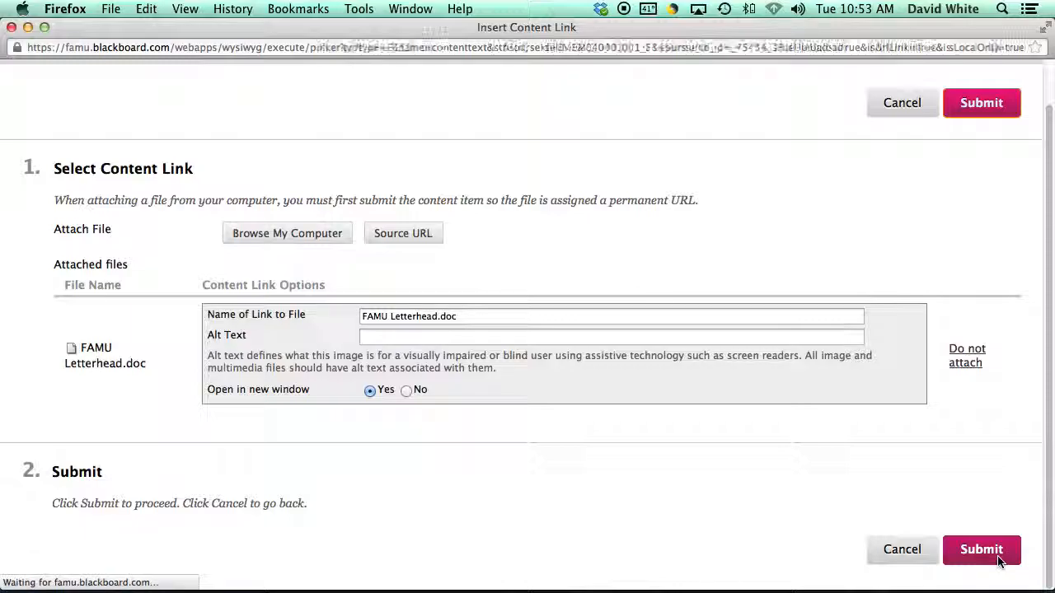
scroll(913, 516, "down", 1)
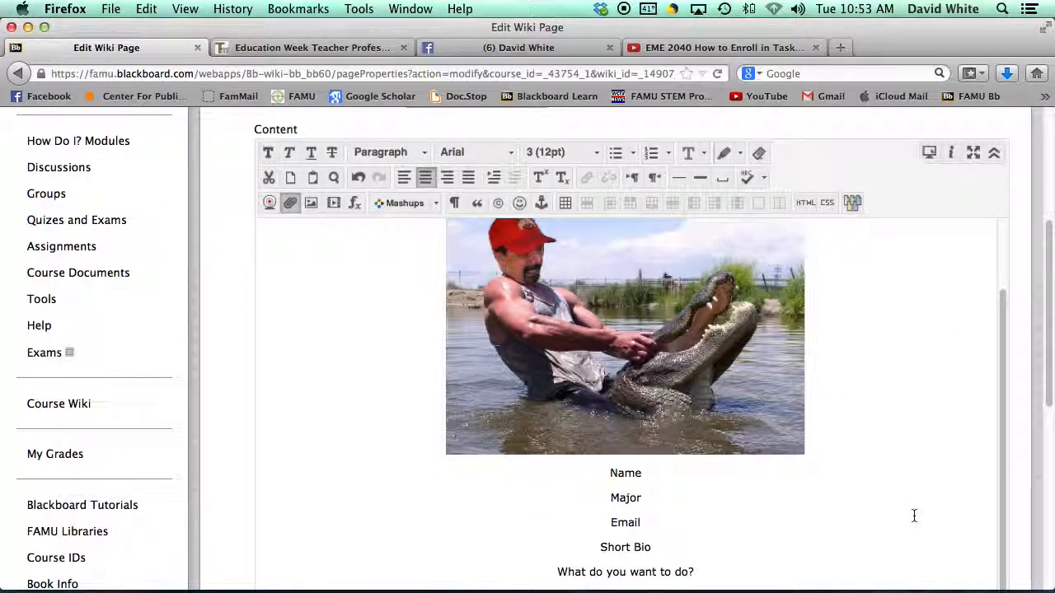
Step: Put the FAMU Letterhead.doc link on its own line directly below the Assignment 1 title
scroll(914, 516, "down", 5)
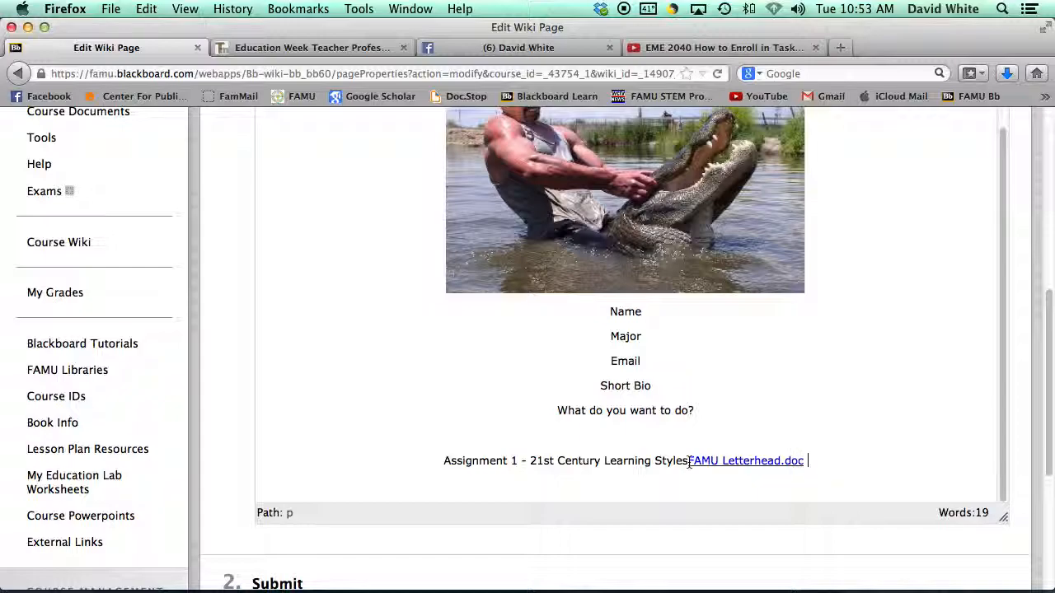
scroll(689, 463, "up", 2)
scroll(787, 478, "down", 8)
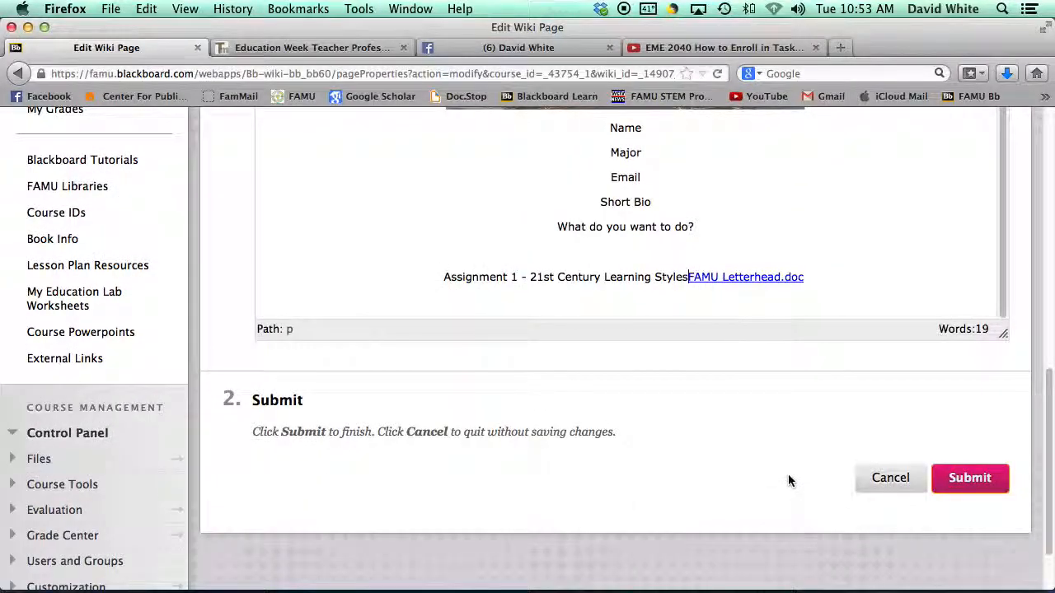
key("Return")
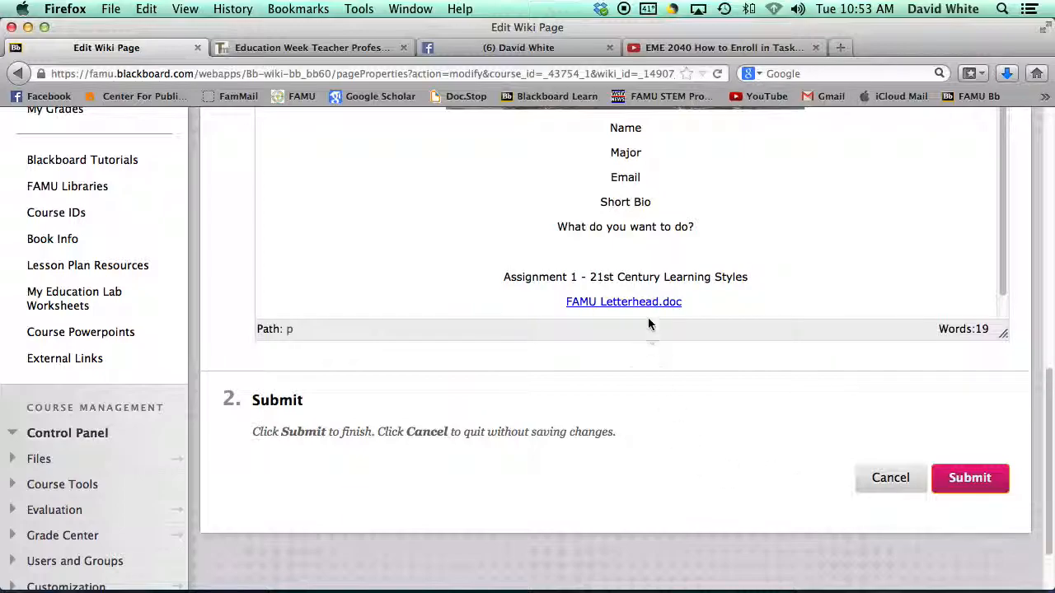
Step: Move the FAMU Letterhead.doc link to the end of the Name line, and from there to the end of "What do you want to do?"
left_click_drag(564, 306, 687, 302)
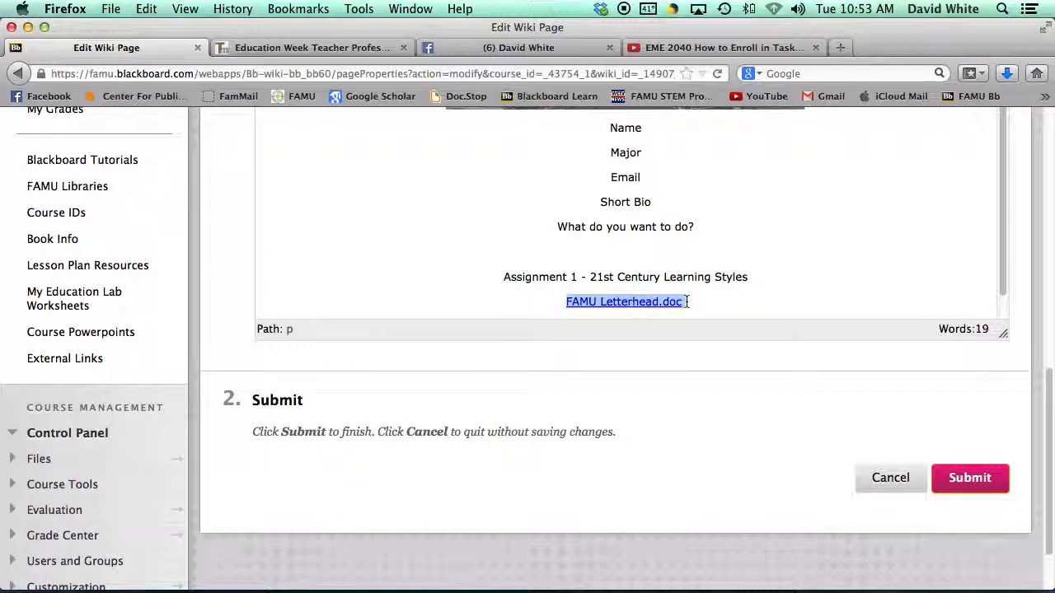
left_click_drag(592, 308, 659, 125)
scroll(495, 188, "down", 1)
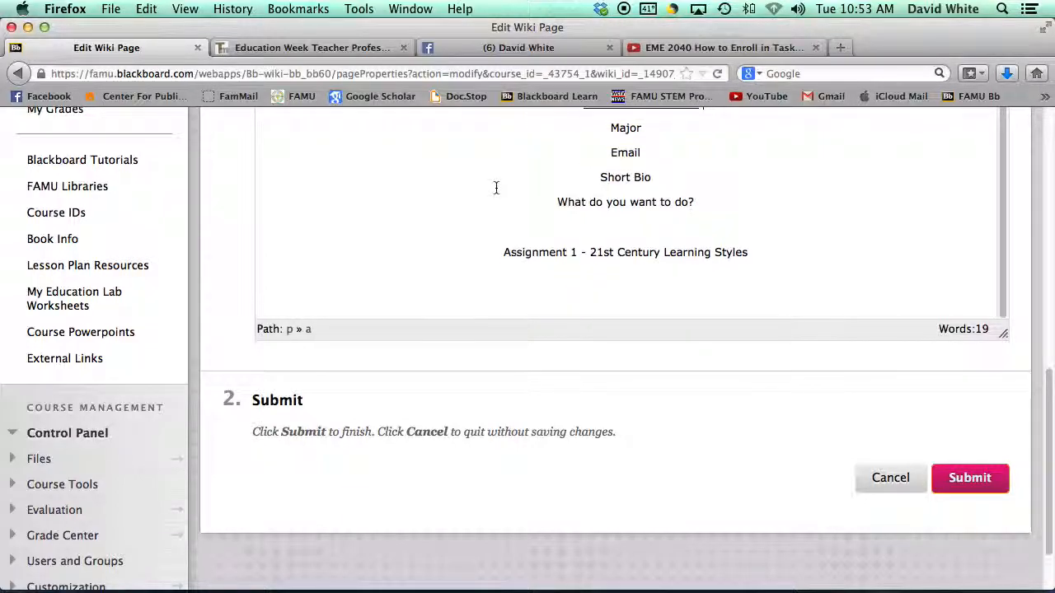
scroll(495, 188, "up", 3)
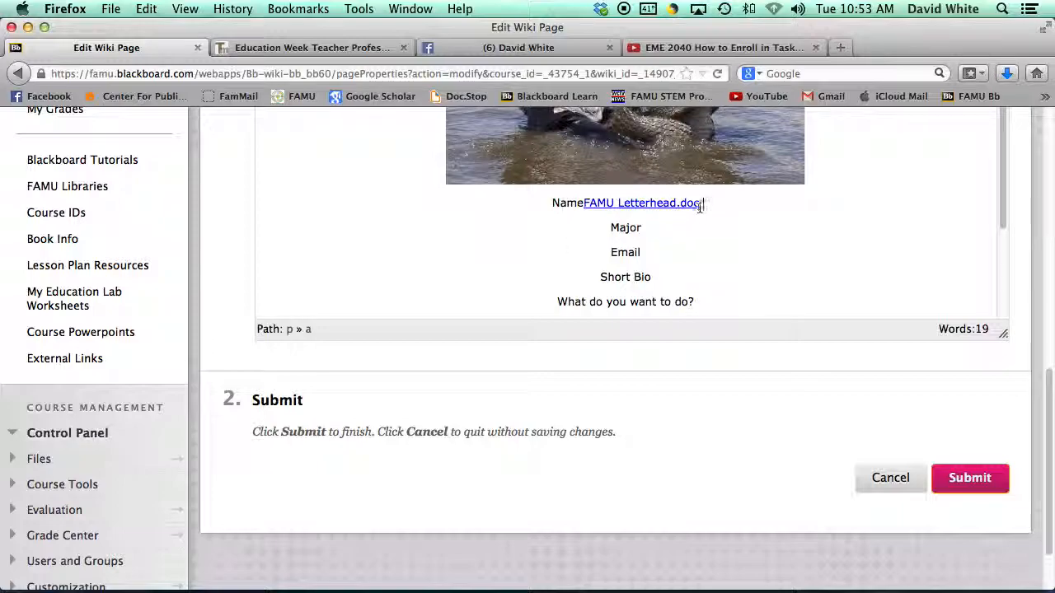
left_click_drag(702, 200, 587, 204)
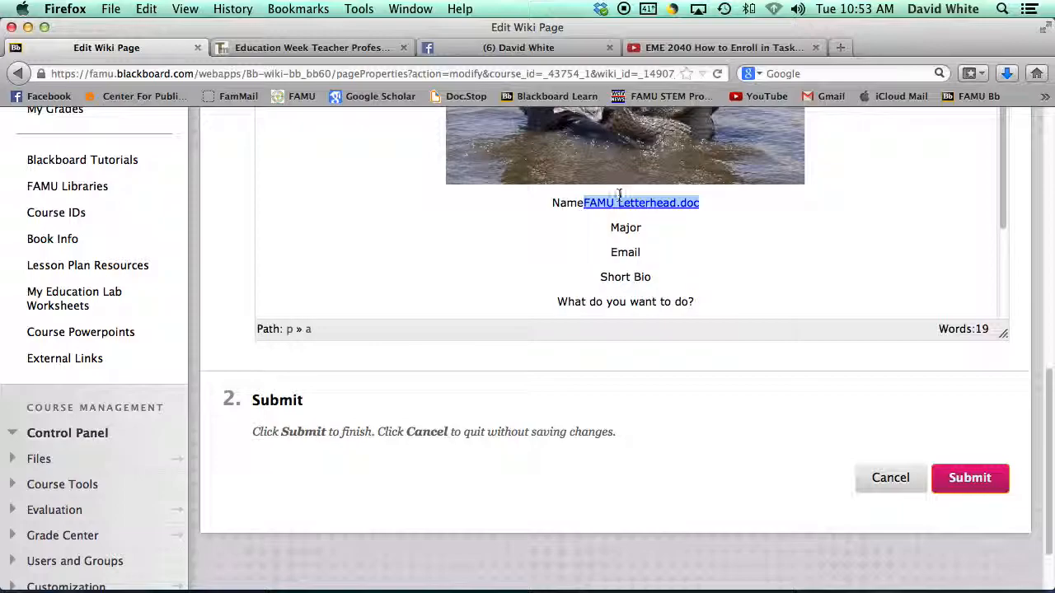
left_click_drag(618, 203, 746, 300)
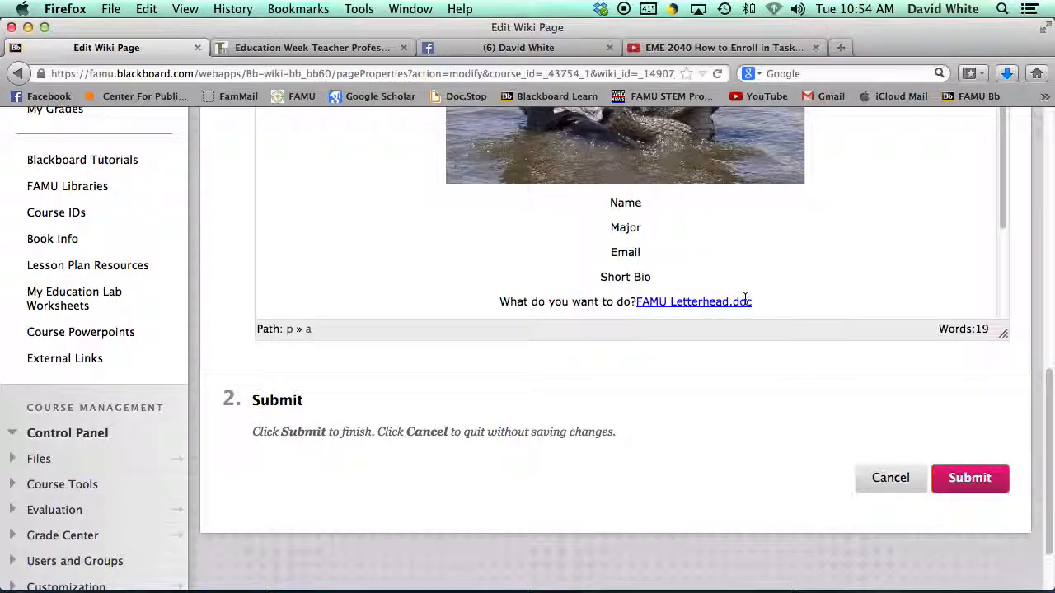
Step: Move the FAMU Letterhead.doc link back below the Assignment 1 line and restore the blank line above that title
scroll(742, 297, "down", 3)
left_click_drag(637, 206, 829, 219)
left_click_drag(694, 202, 624, 290)
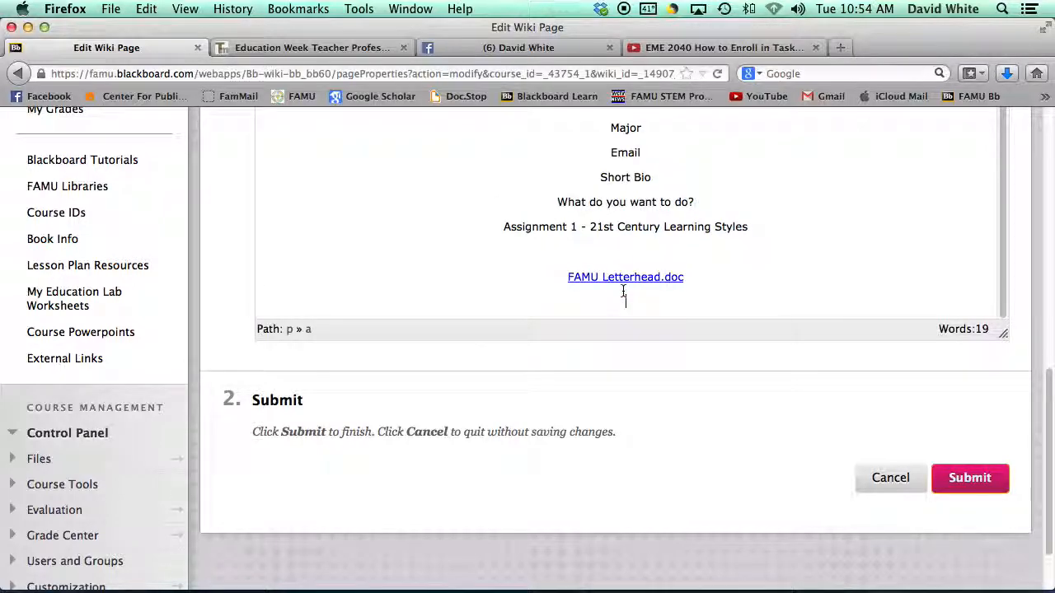
key("BackSpace")
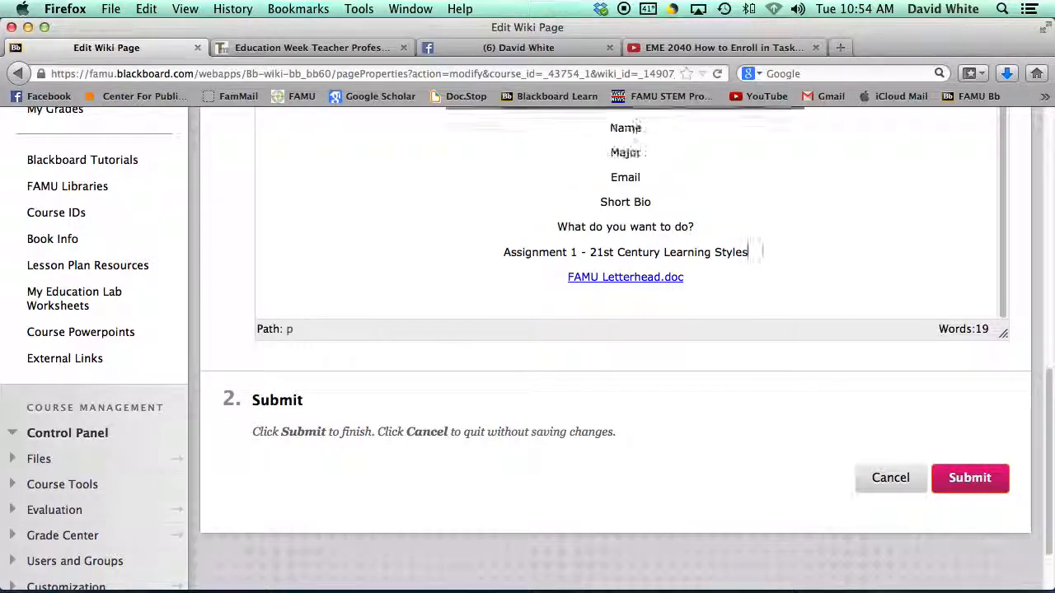
left_click(504, 253)
key("Return")
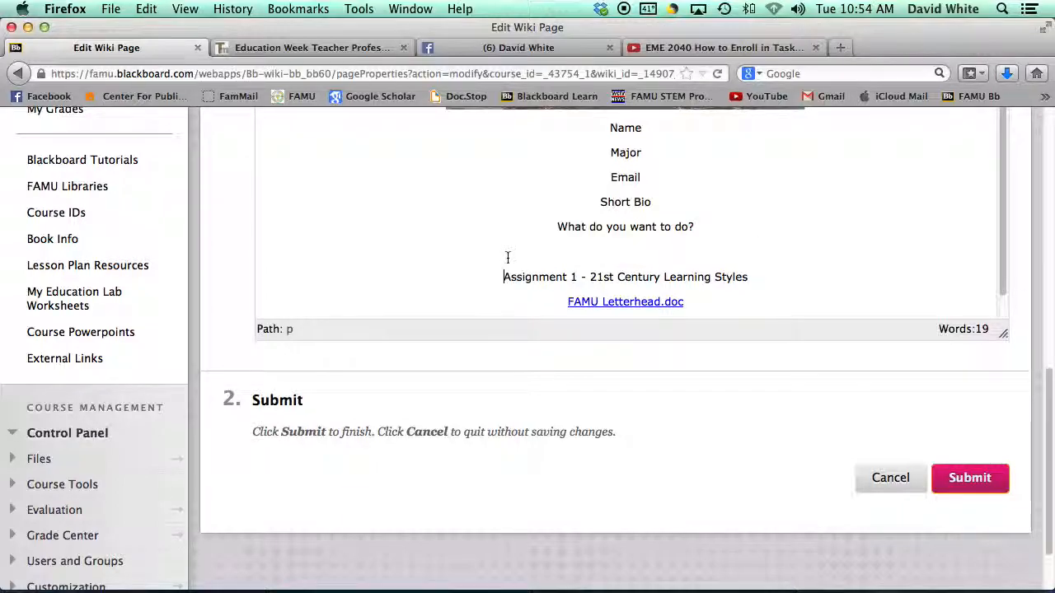
Step: Format the "Assignment 1 - 21st Century Learning Styles" title as red, underlined text
scroll(518, 269, "down", 1)
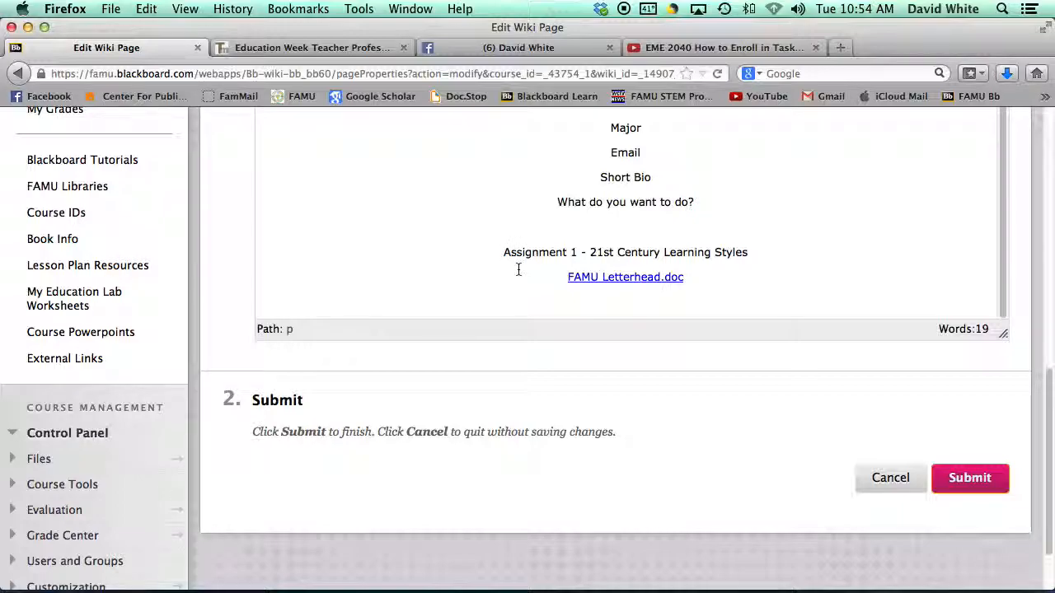
left_click(567, 278)
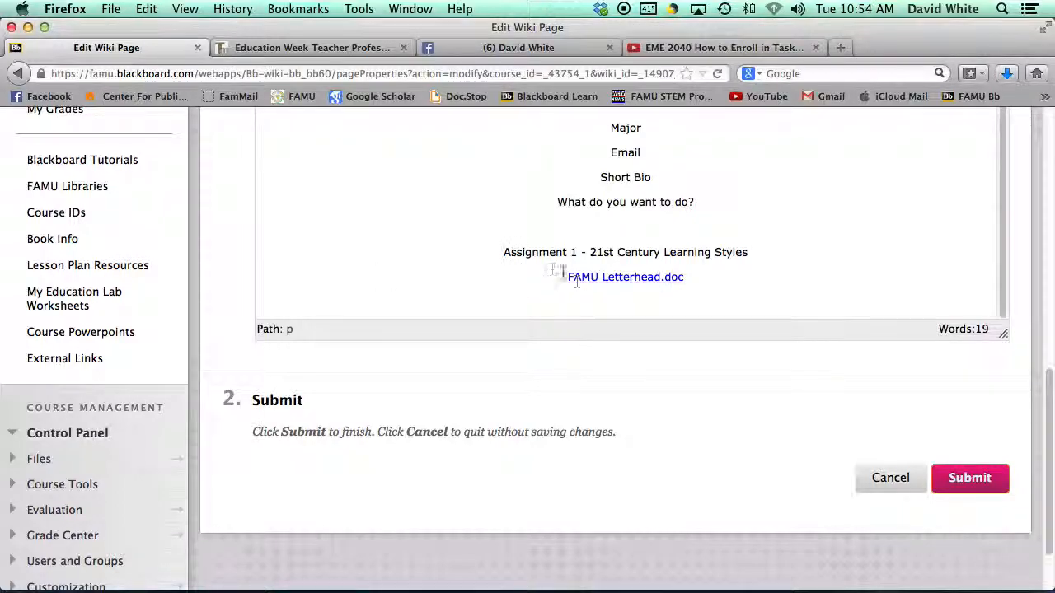
left_click(504, 253)
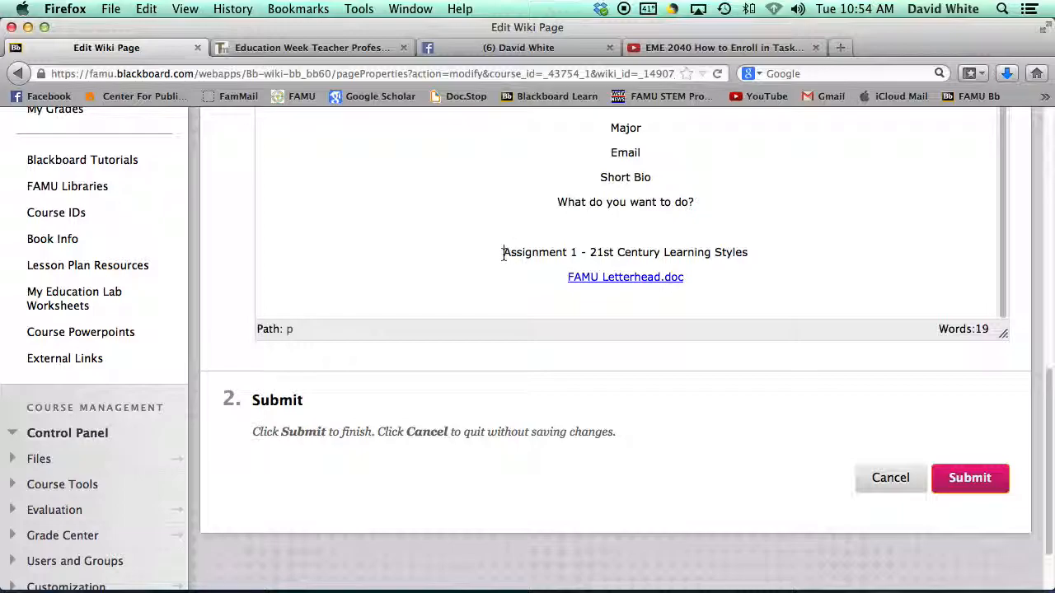
left_click_drag(503, 253, 752, 252)
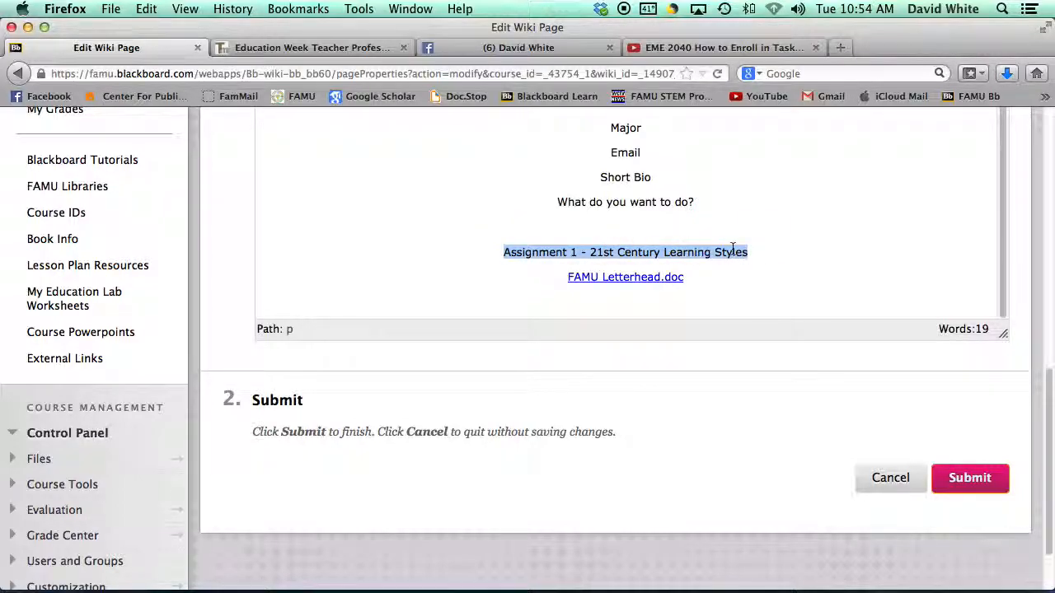
left_click_drag(1045, 404, 1032, 269)
scroll(1028, 301, "up", 3)
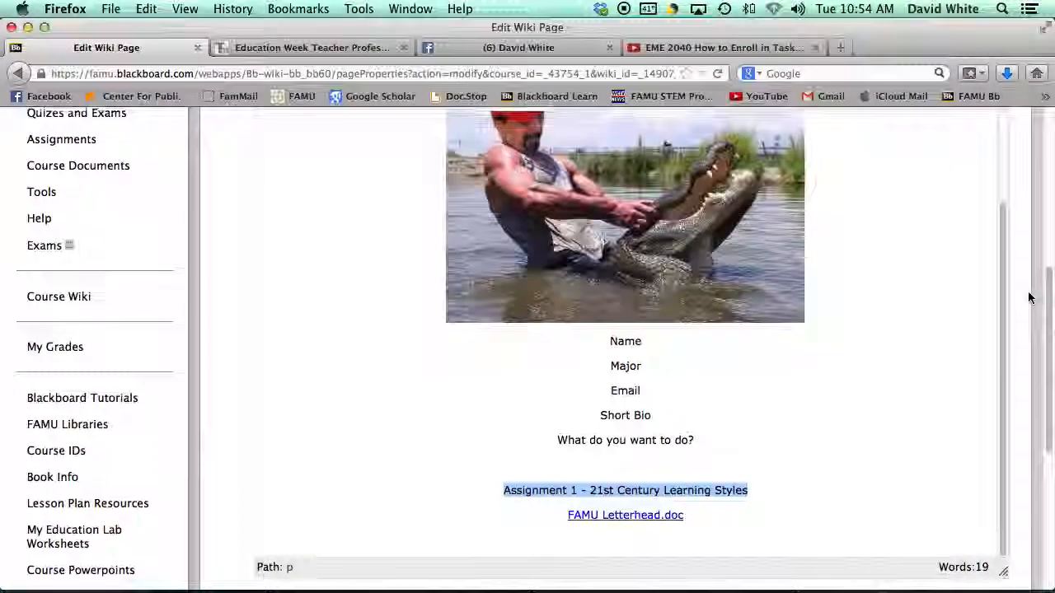
scroll(1027, 270, "up", 1)
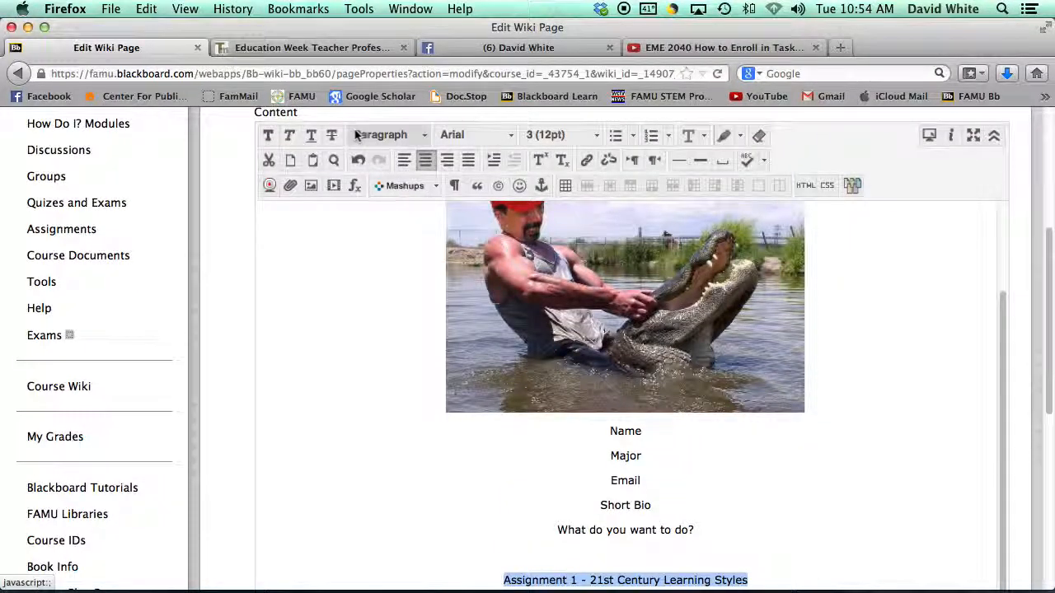
left_click(704, 137)
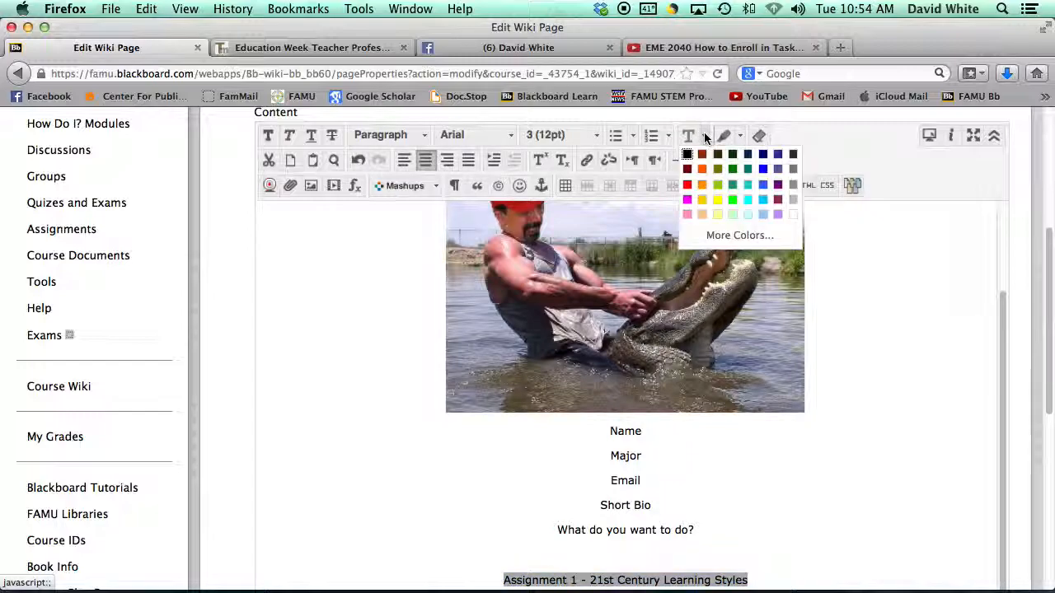
left_click(687, 188)
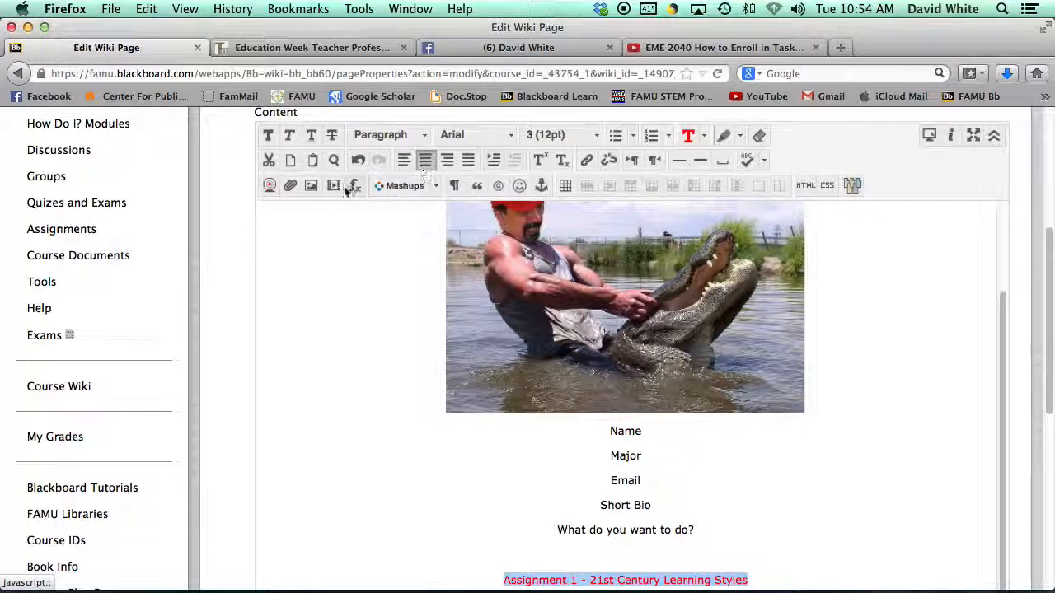
left_click(310, 136)
scroll(388, 463, "down", 5)
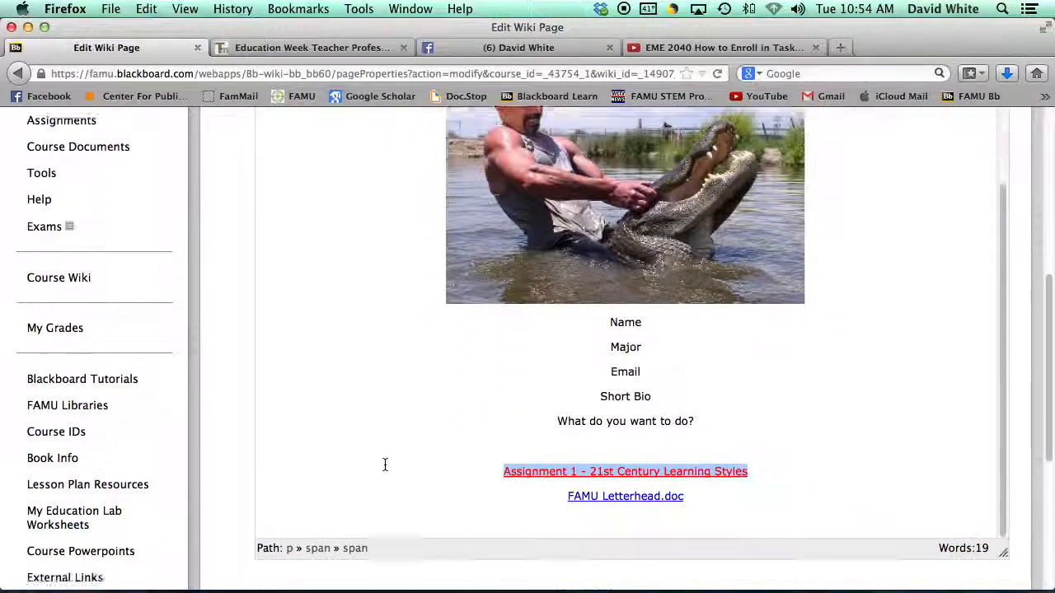
Step: Add an empty line below the FAMU Letterhead.doc link and submit the wiki page
left_click(817, 386)
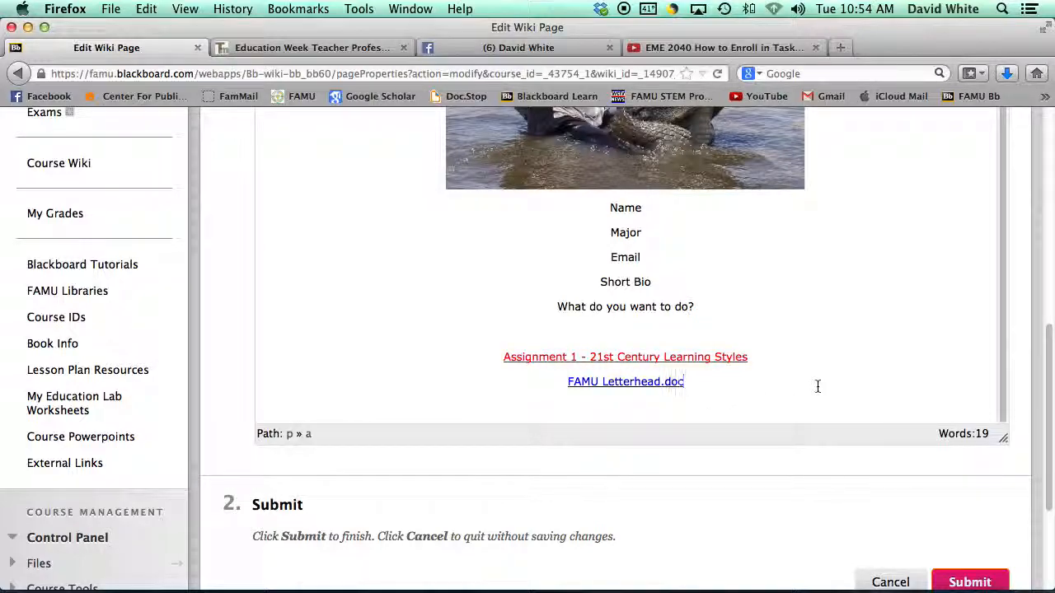
key("Return")
scroll(684, 410, "down", 1)
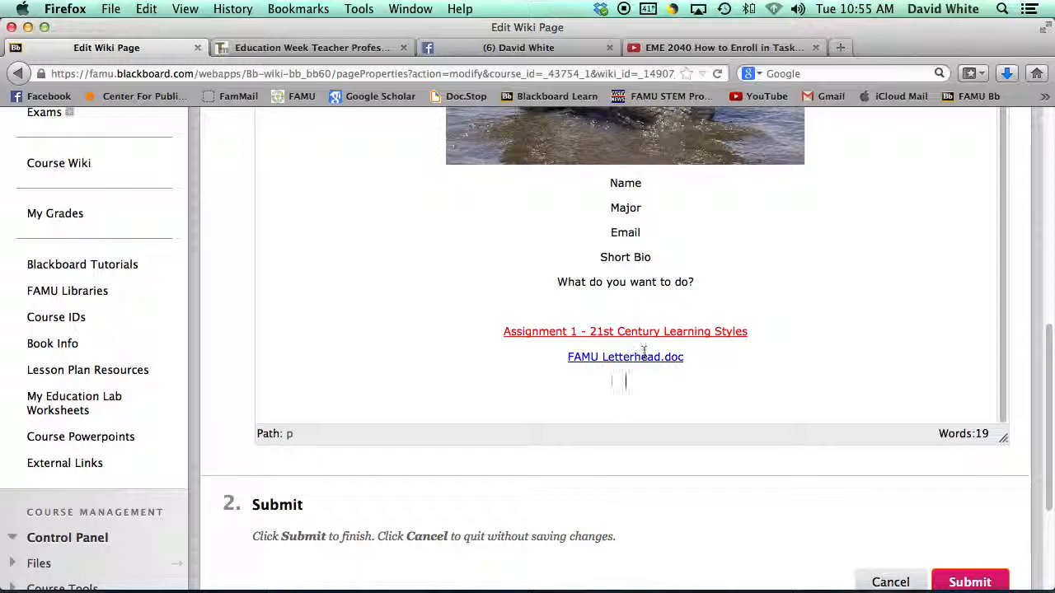
left_click(980, 582)
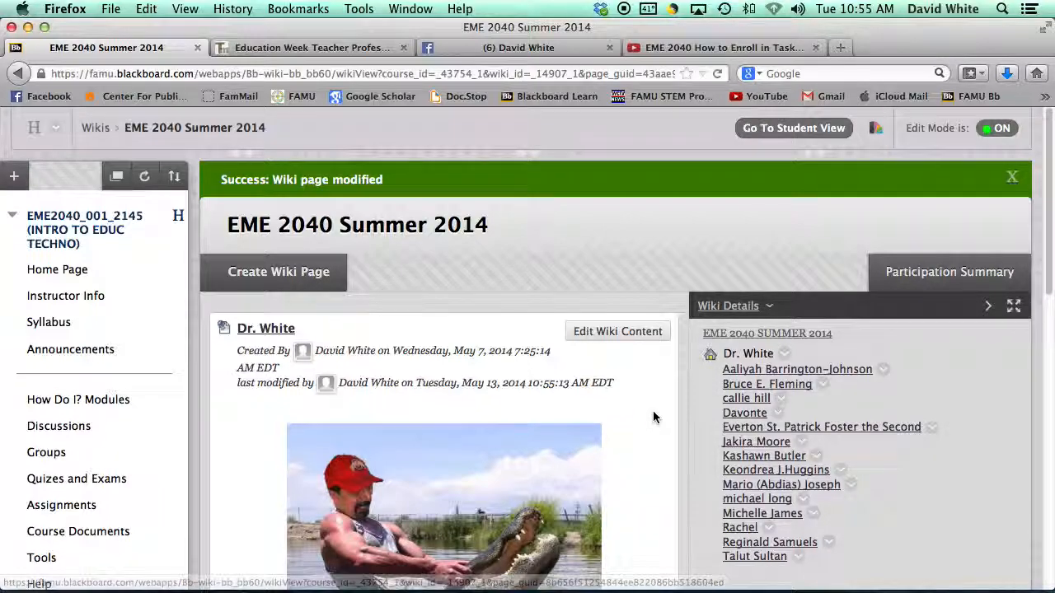
Step: Test the FAMU Letterhead.doc link on the saved page by viewing the whole letter in Microsoft Word, and return to the wiki in Firefox
scroll(653, 417, "down", 8)
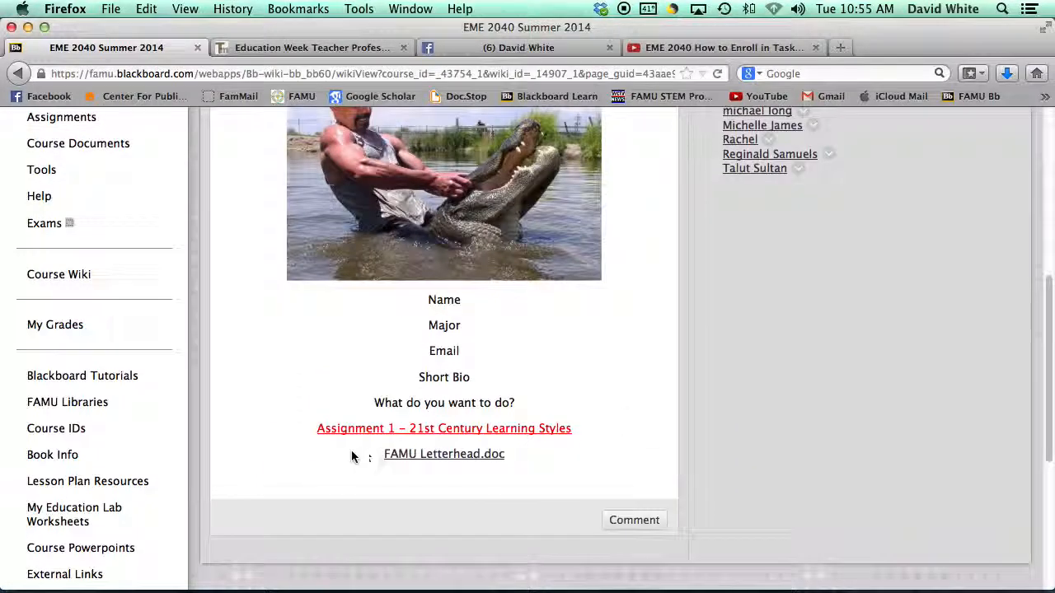
left_click(450, 455)
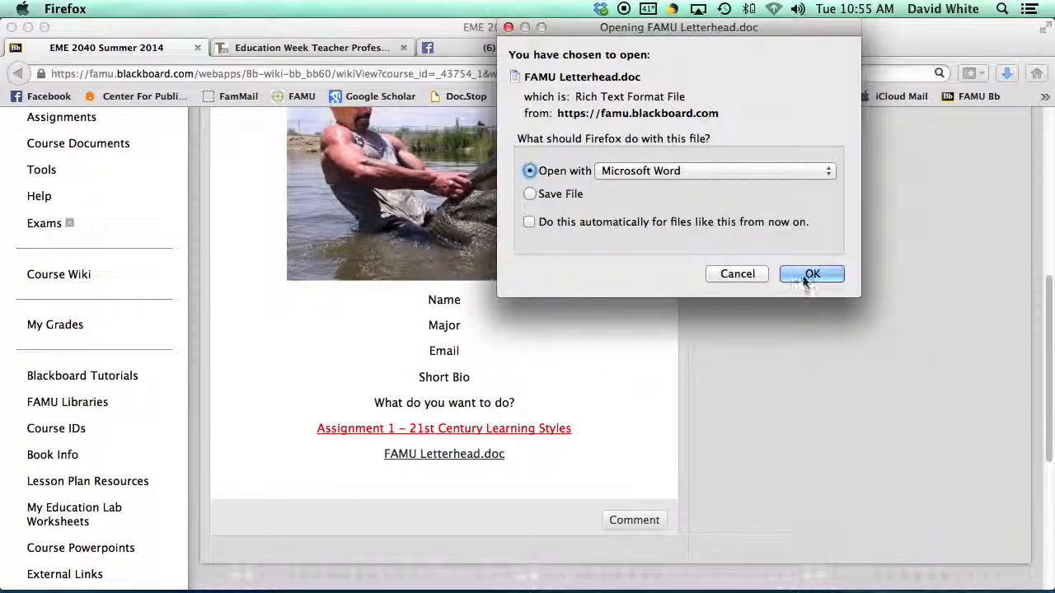
left_click(804, 275)
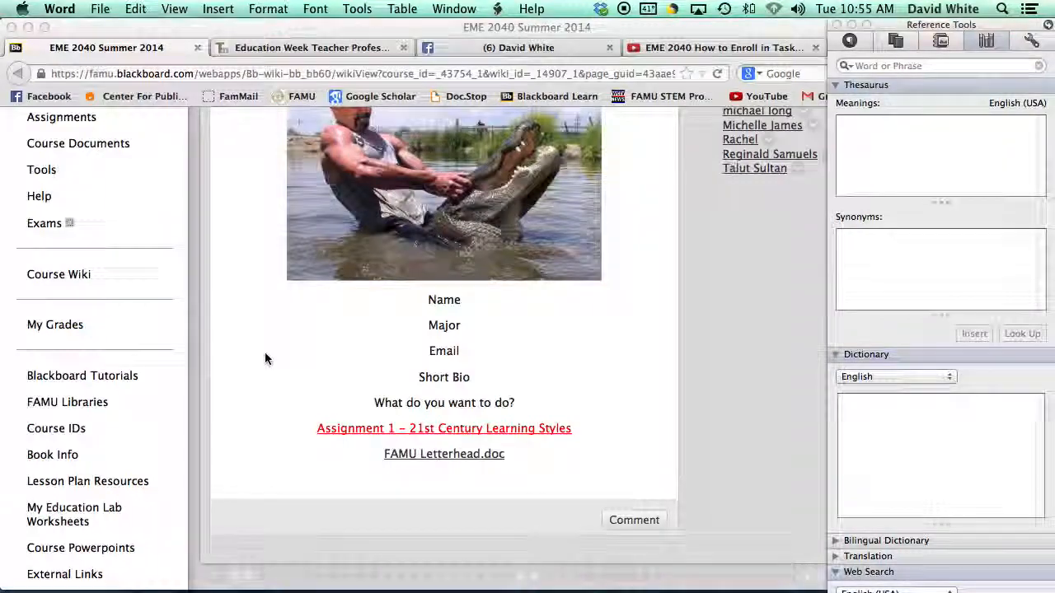
scroll(265, 358, "down", 5)
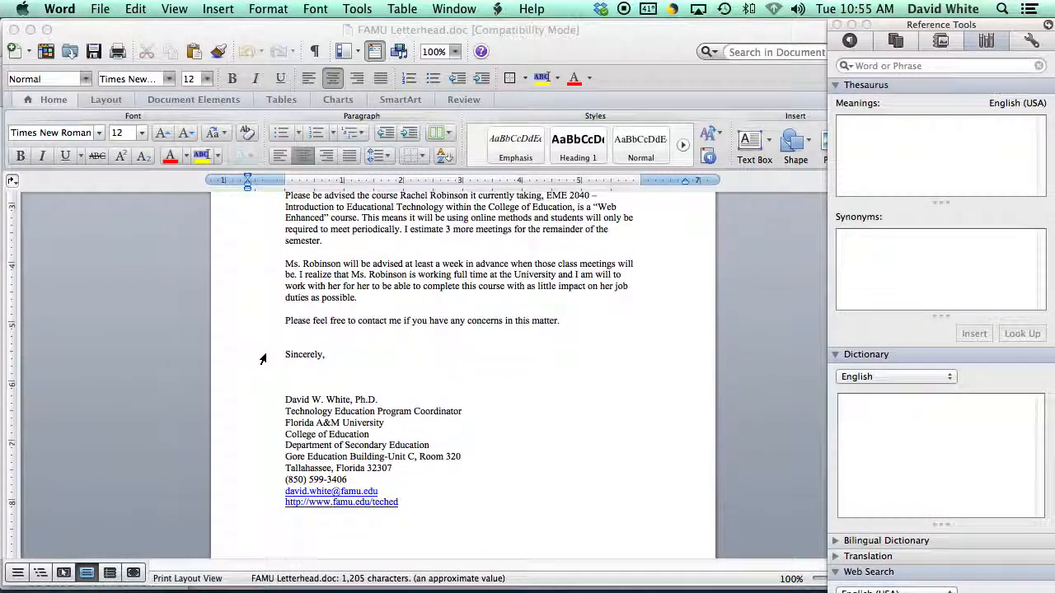
scroll(262, 358, "up", 5)
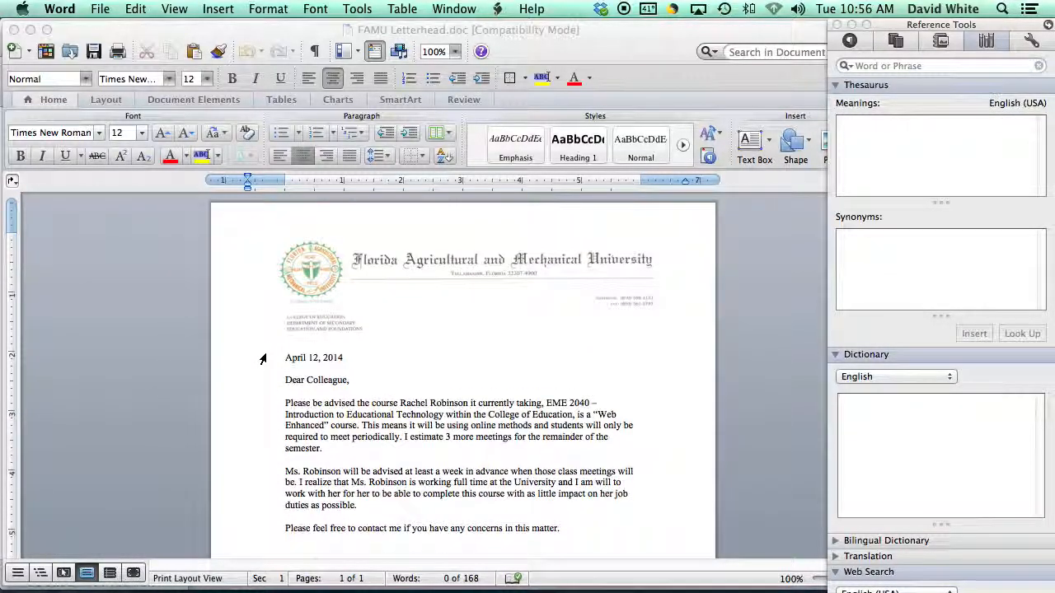
scroll(262, 359, "down", 5)
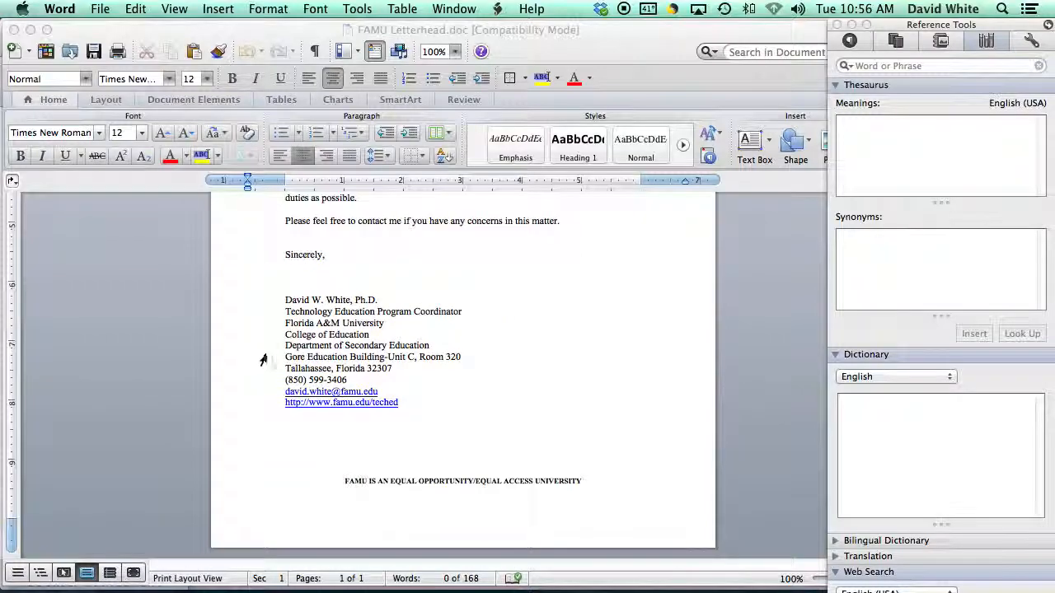
left_click(13, 30)
left_click(237, 295)
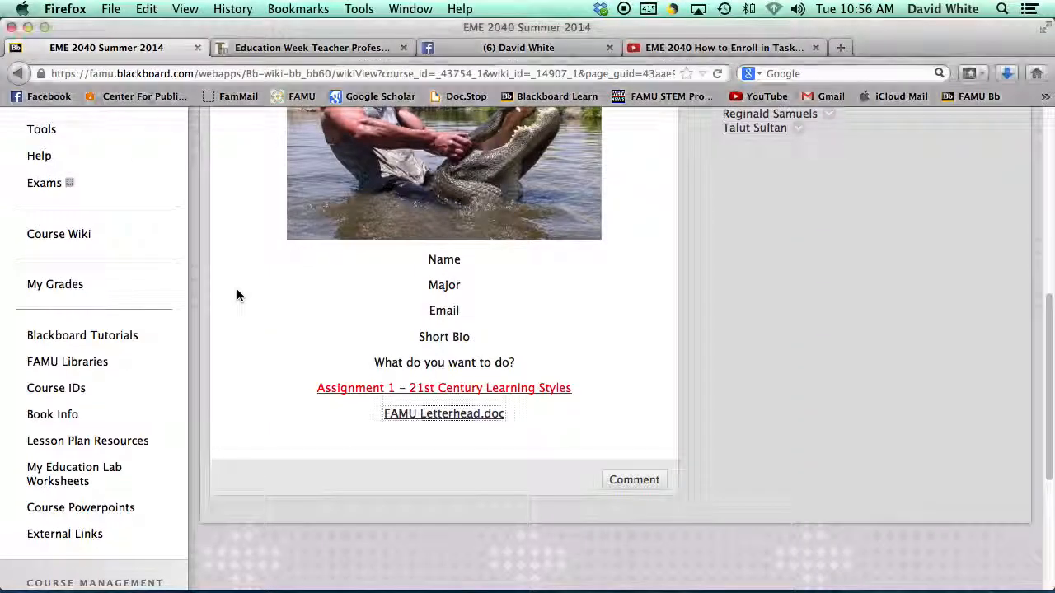
left_click(463, 442)
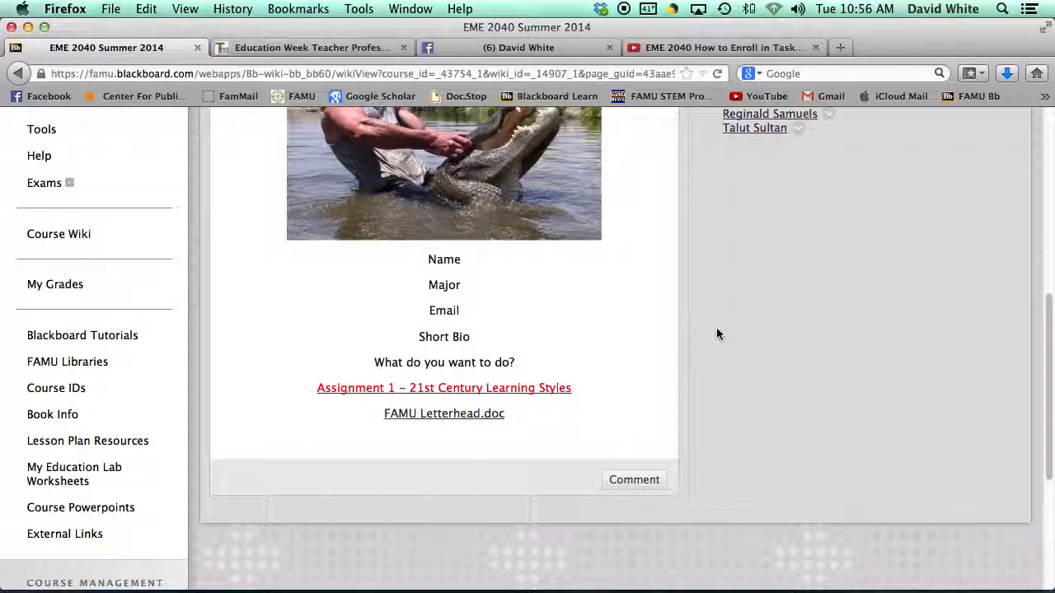
scroll(716, 330, "up", 3)
scroll(715, 333, "up", 5)
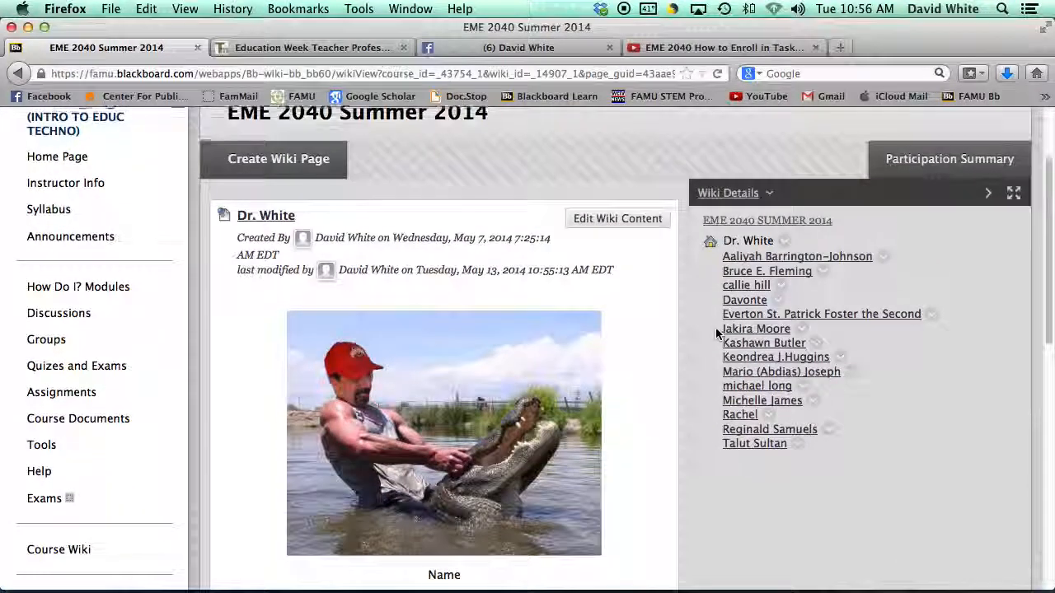